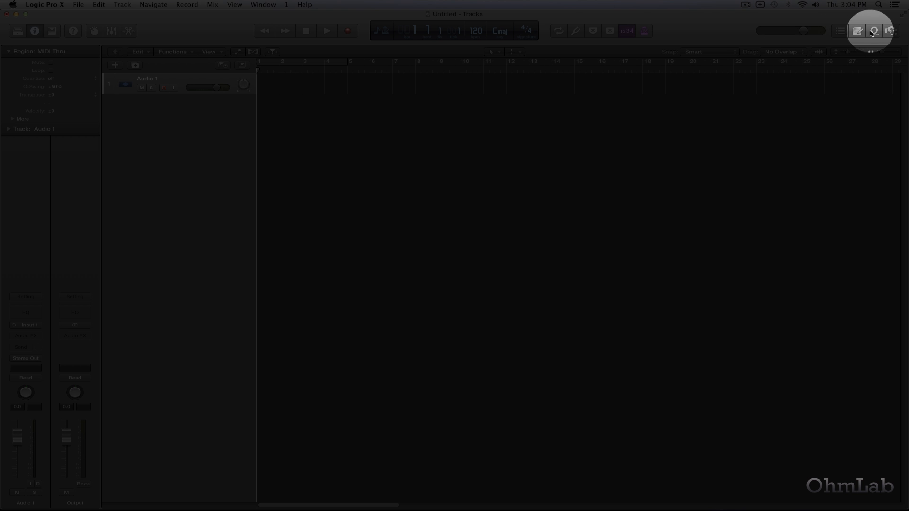
# Step: Search the Apple Loops for "anthem" and audition several of the matching loops, including Left Coast Anthem Synth and Mega Anthem Synth
pyautogui.click(874, 31)
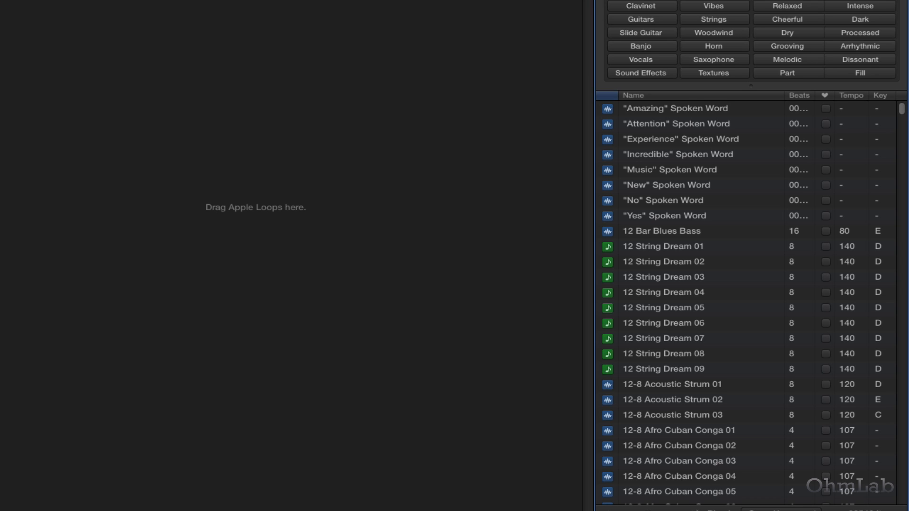
pyautogui.write('anthem')
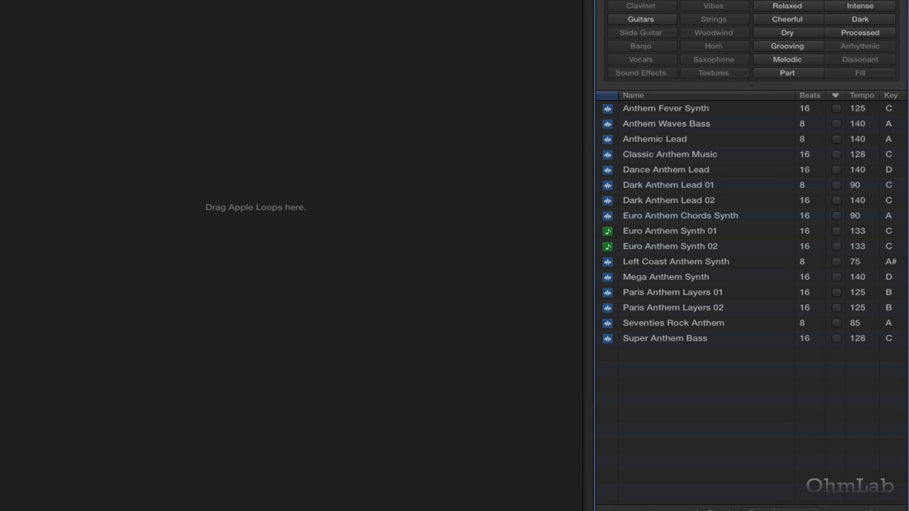
pyautogui.click(635, 108)
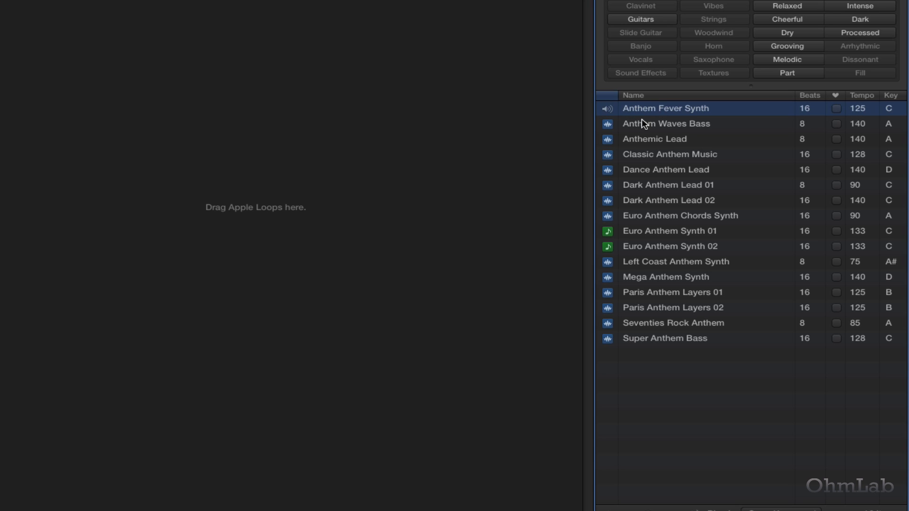
pyautogui.click(642, 122)
pyautogui.click(644, 140)
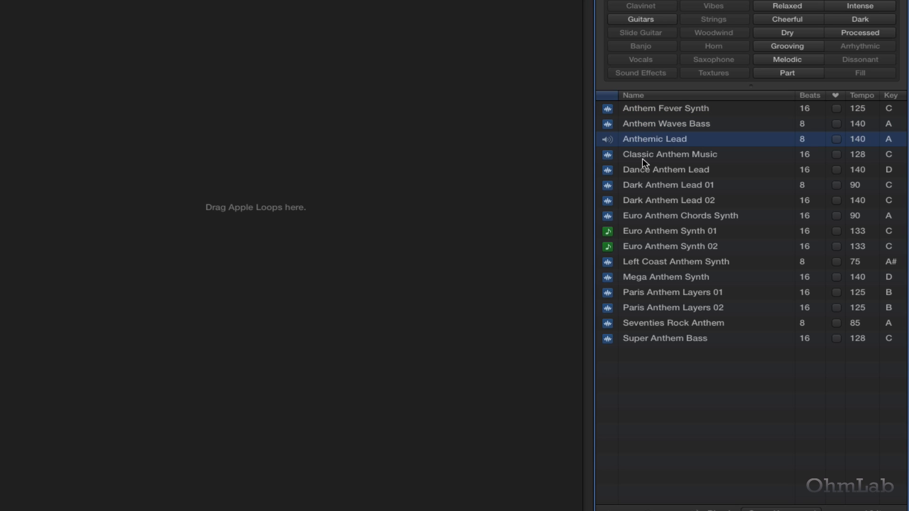
pyautogui.click(642, 155)
pyautogui.click(642, 259)
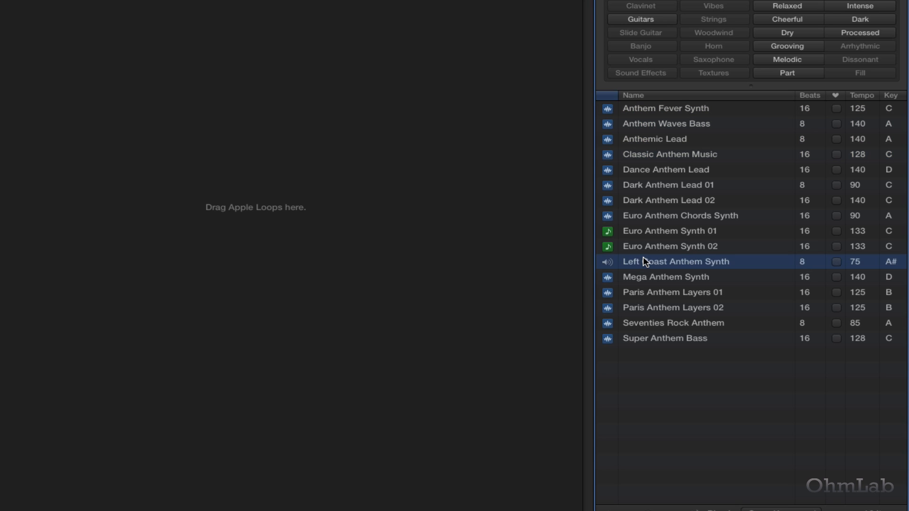
pyautogui.click(645, 276)
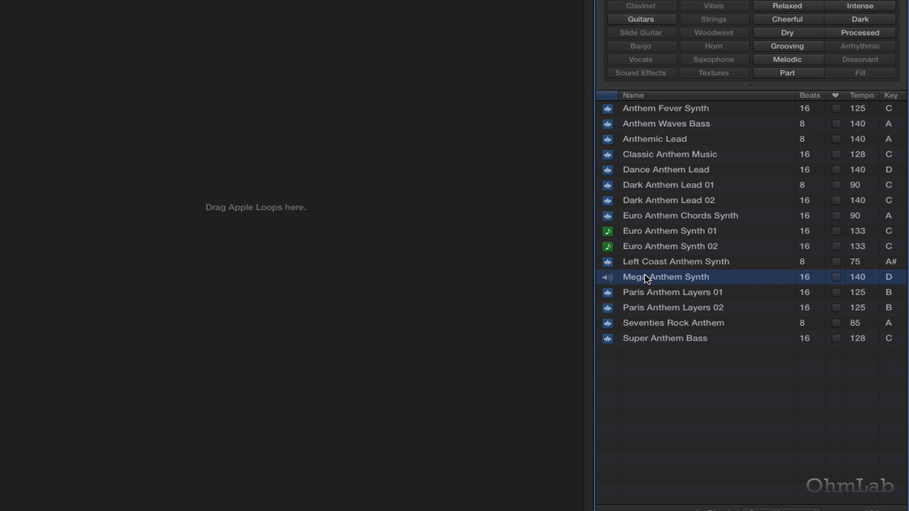
# Step: Place the Mega Anthem Synth loop at bar 1 of the audio track with its tempo information imported, and enable cycling over the region
pyautogui.click(609, 277)
pyautogui.moveTo(608, 277); pyautogui.dragTo(259, 93)
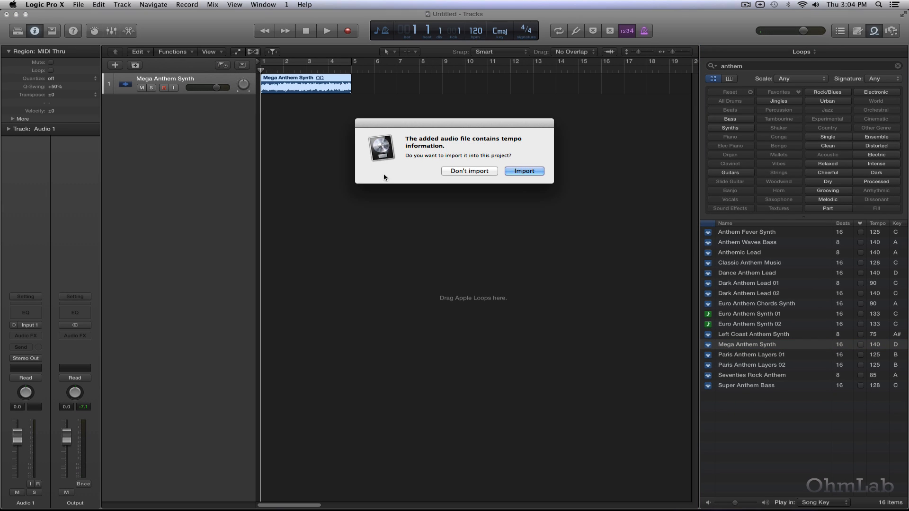
pyautogui.click(542, 173)
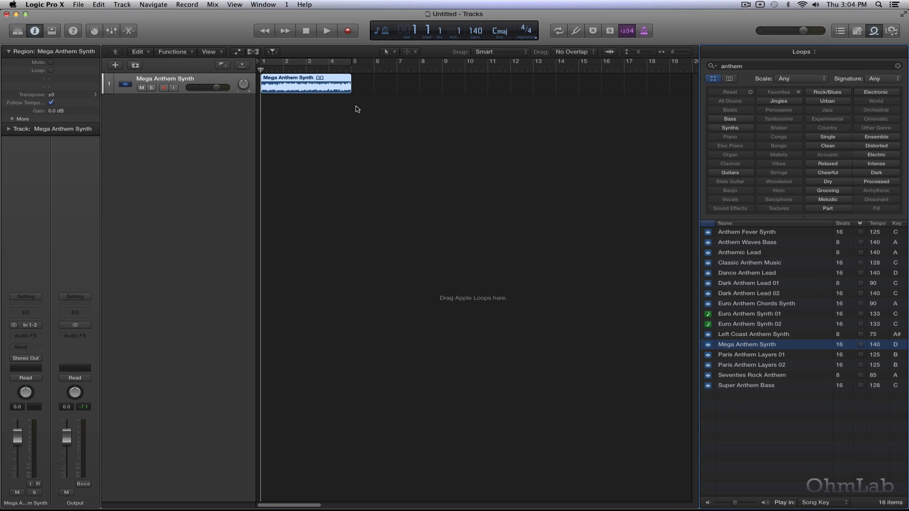
pyautogui.click(873, 37)
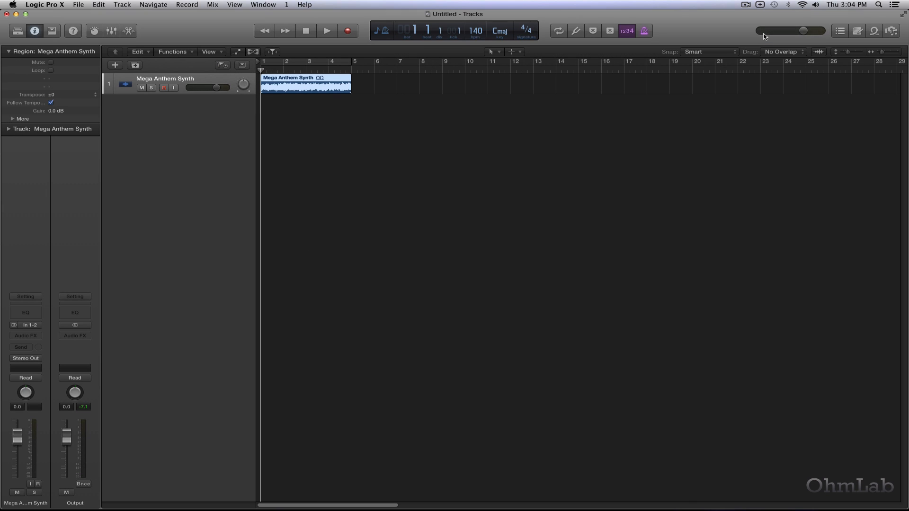
pyautogui.click(301, 64)
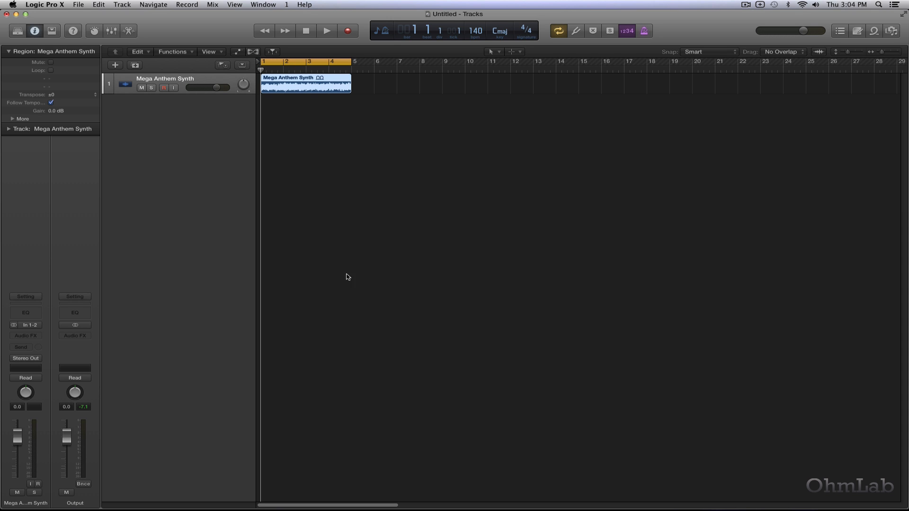
# Step: Add a Channel EQ to the synth track and turn its 250 Hz band into a narrow cut at 315 Hz, Q 100, -12.5 dB
pyautogui.click(30, 314)
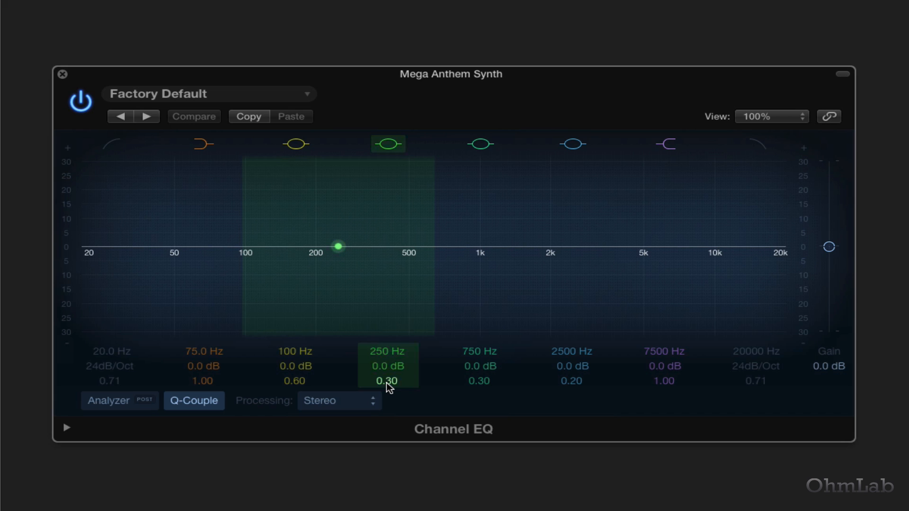
pyautogui.moveTo(389, 387); pyautogui.dragTo(388, 385)
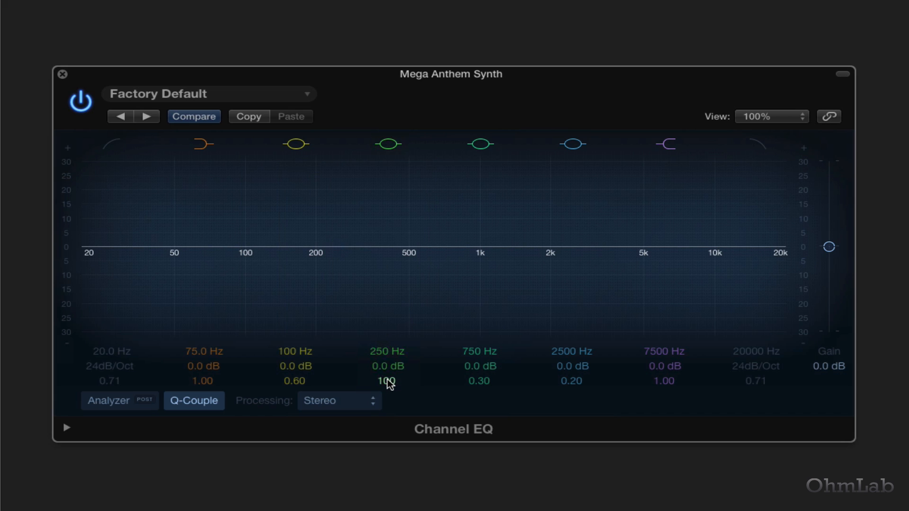
pyautogui.moveTo(385, 379)
pyautogui.mouseDown()
pyautogui.moveTo(348, 229)
pyautogui.moveTo(395, 381)
pyautogui.moveTo(387, 436)
pyautogui.moveTo(387, 377)
pyautogui.moveTo(387, 438)
pyautogui.moveTo(387, 377)
pyautogui.mouseUp()
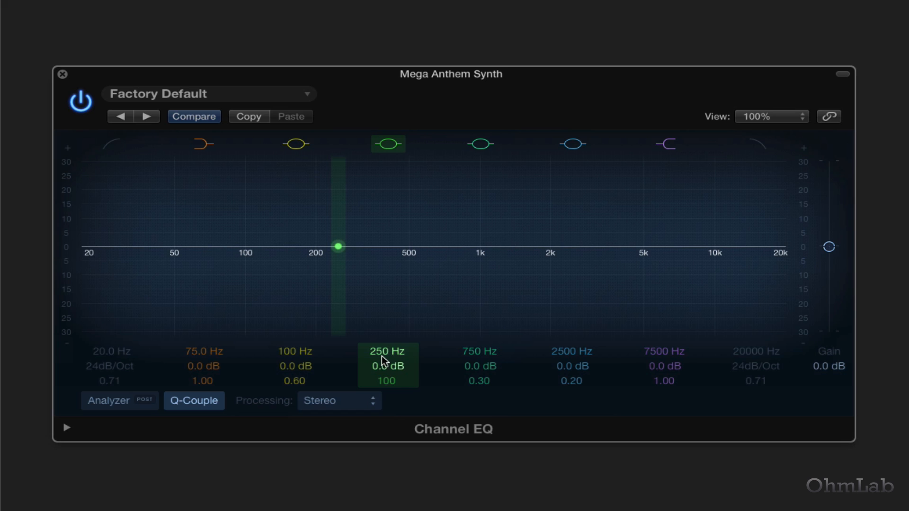
pyautogui.moveTo(382, 372); pyautogui.dragTo(383, 391)
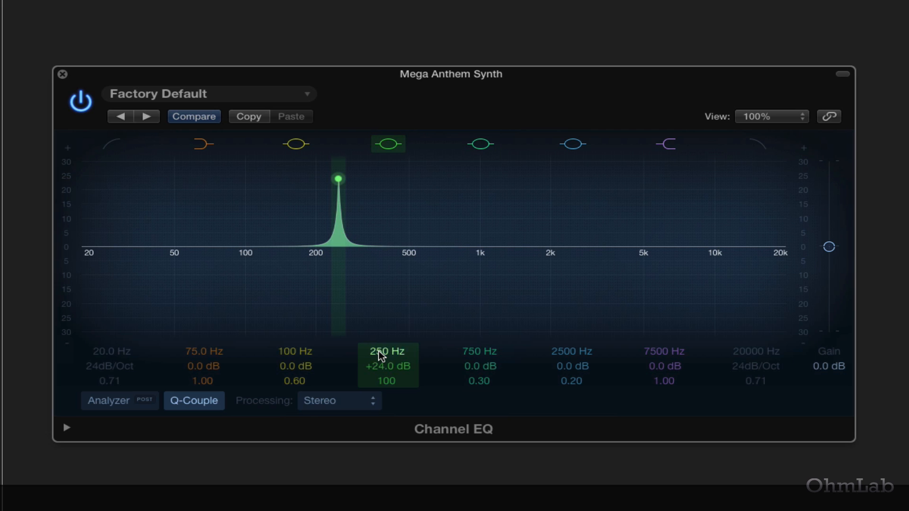
pyautogui.moveTo(381, 355)
pyautogui.mouseDown()
pyautogui.moveTo(381, 392)
pyautogui.moveTo(381, 332)
pyautogui.moveTo(382, 358)
pyautogui.mouseUp()
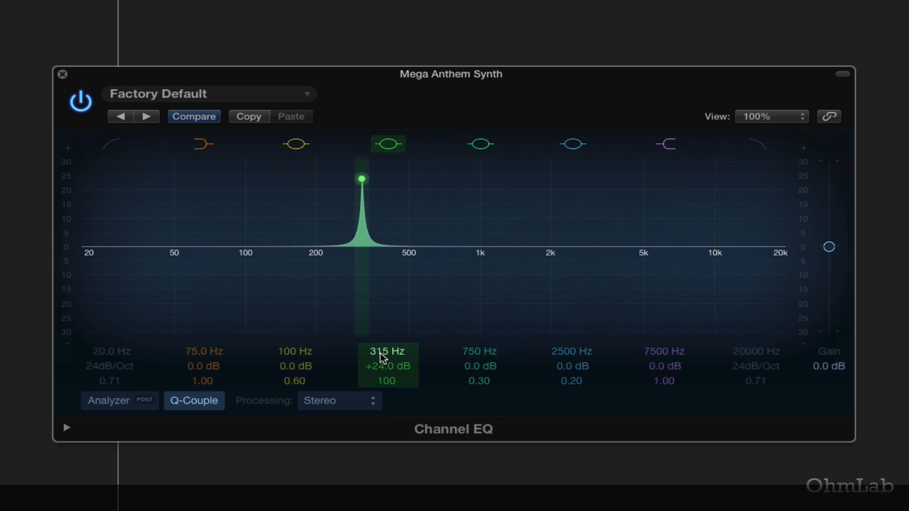
pyautogui.moveTo(384, 367); pyautogui.dragTo(385, 413)
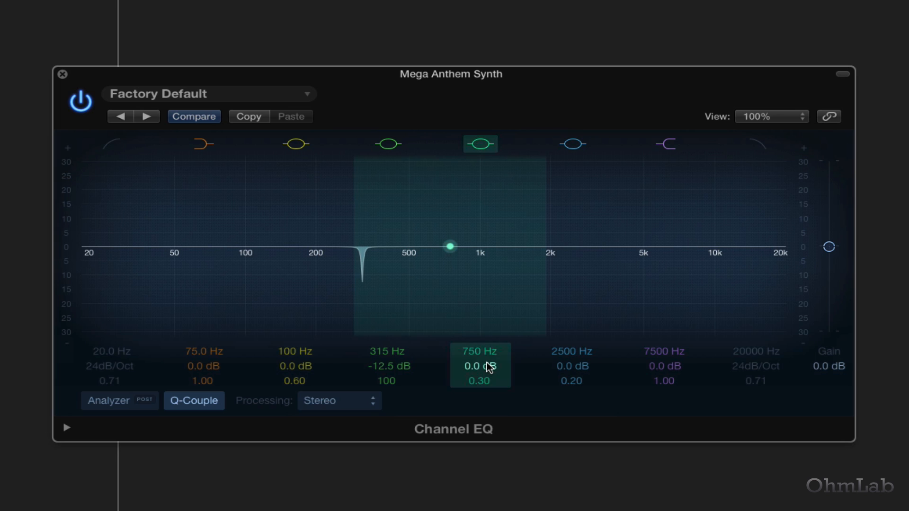
# Step: Narrow the 750 Hz band to Q 100, sweep it with a 24 dB boost, and set it to cut 15.5 dB at 700 Hz
pyautogui.moveTo(484, 386); pyautogui.dragTo(487, 403)
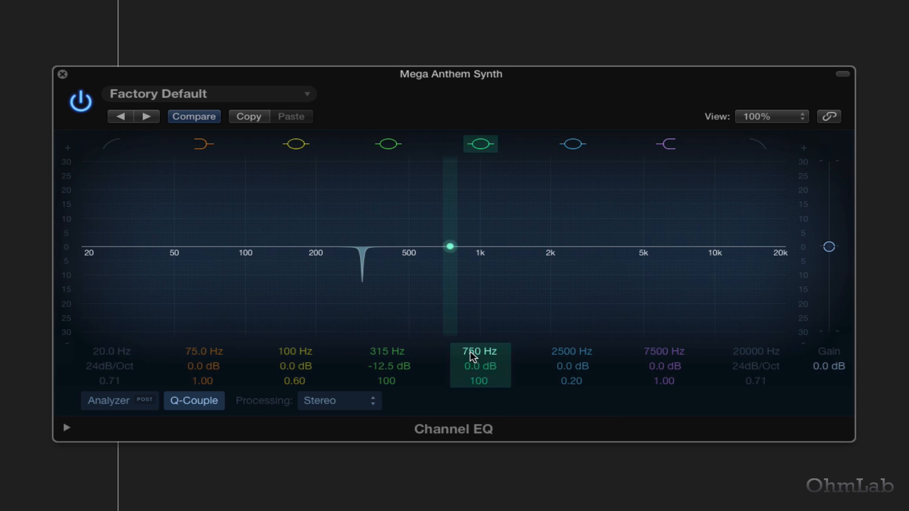
pyautogui.moveTo(472, 354); pyautogui.dragTo(480, 367)
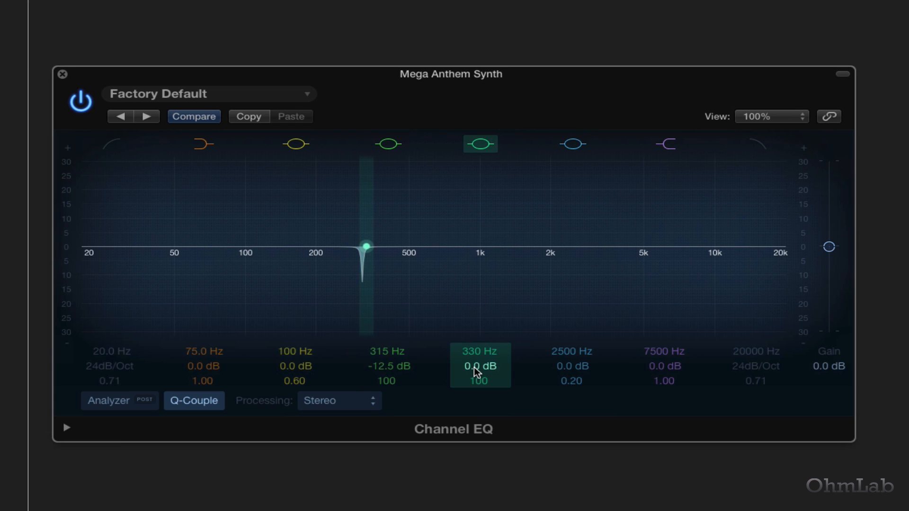
pyautogui.moveTo(475, 369); pyautogui.dragTo(474, 303)
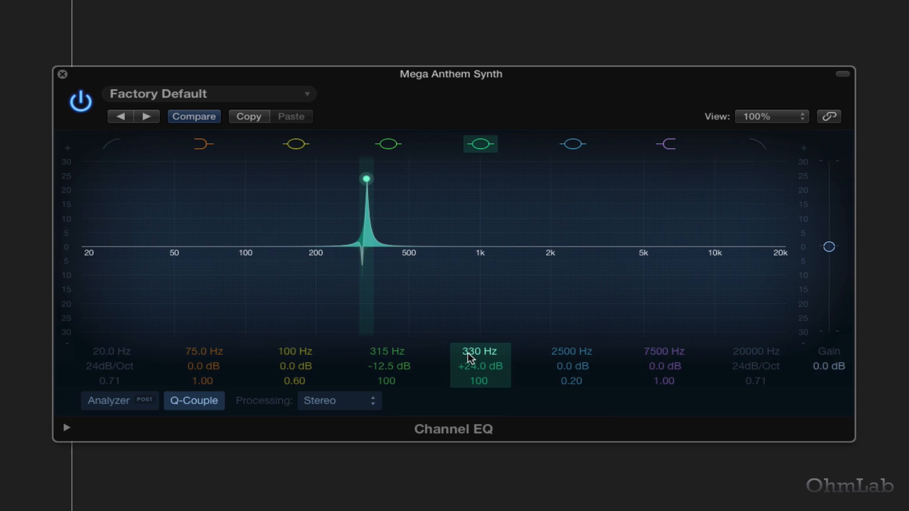
pyautogui.moveTo(479, 351); pyautogui.dragTo(479, 293)
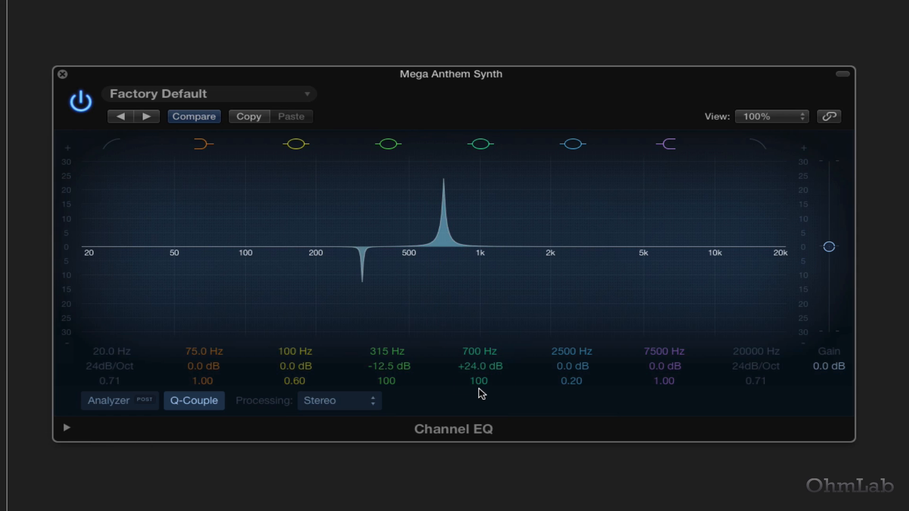
pyautogui.moveTo(480, 367); pyautogui.dragTo(480, 408)
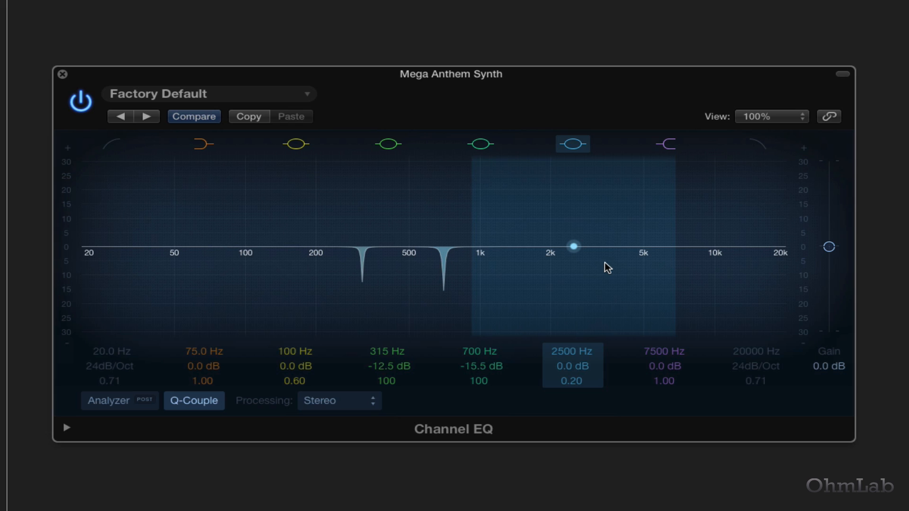
# Step: Narrow the 2500 Hz band to Q 100, sweep it with a 24 dB boost, and set it to cut 12 dB at 930 Hz
pyautogui.moveTo(571, 382); pyautogui.dragTo(571, 303)
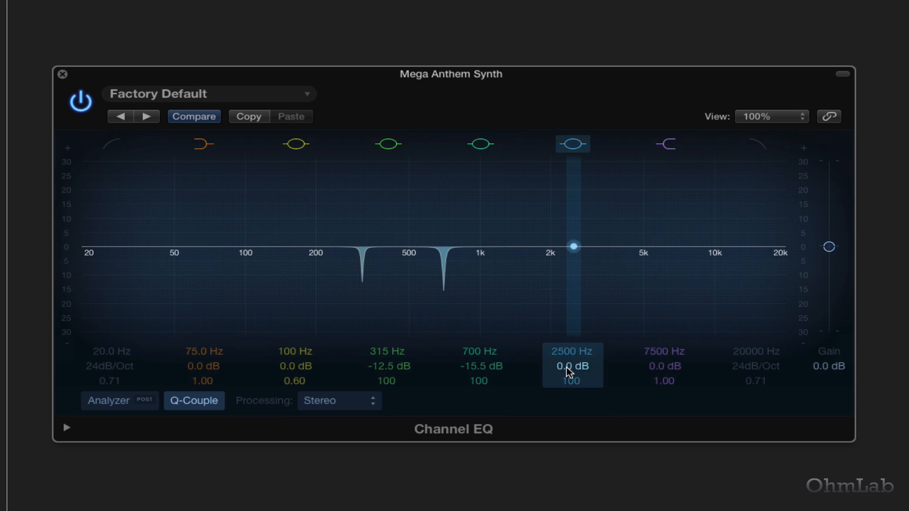
pyautogui.moveTo(568, 370); pyautogui.dragTo(569, 327)
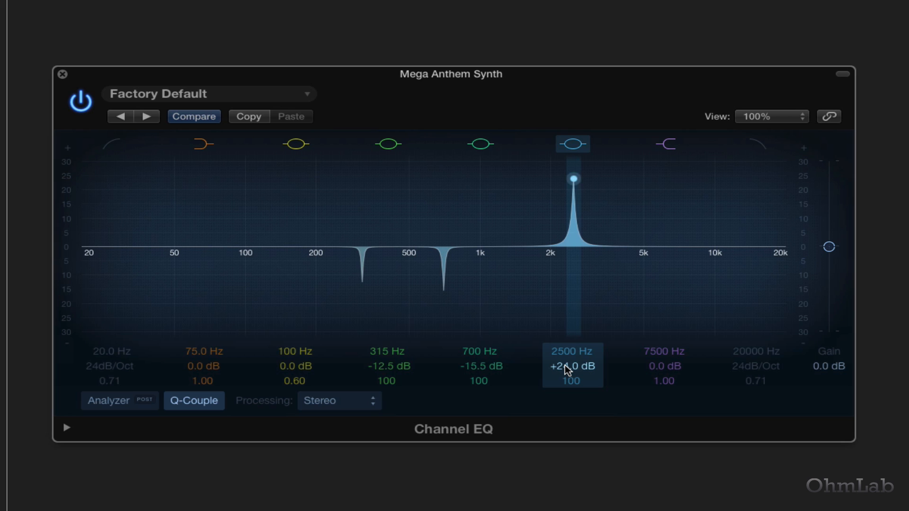
pyautogui.moveTo(573, 179); pyautogui.dragTo(453, 178)
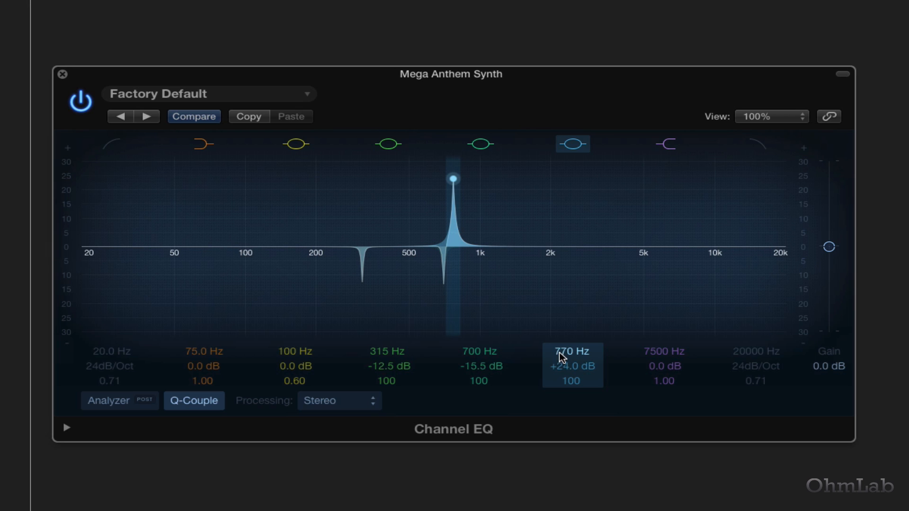
pyautogui.moveTo(560, 354); pyautogui.dragTo(559, 330)
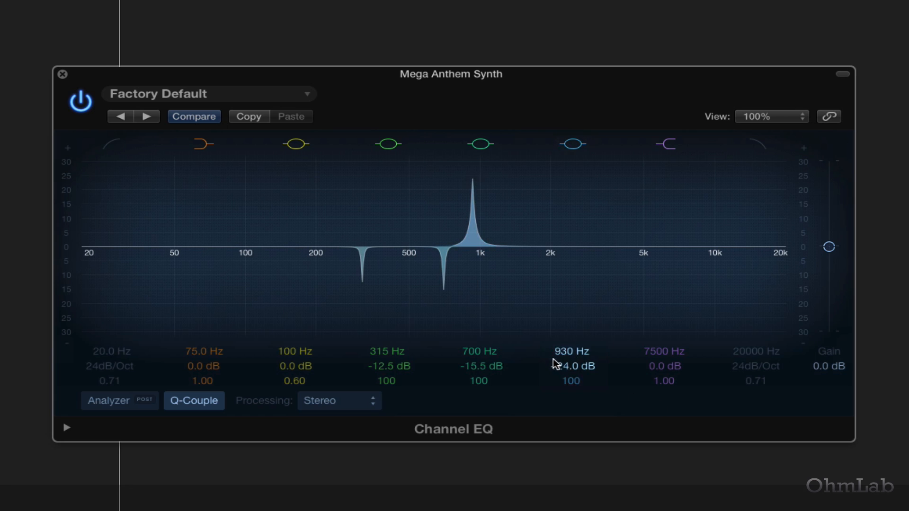
pyautogui.moveTo(572, 366); pyautogui.dragTo(572, 403)
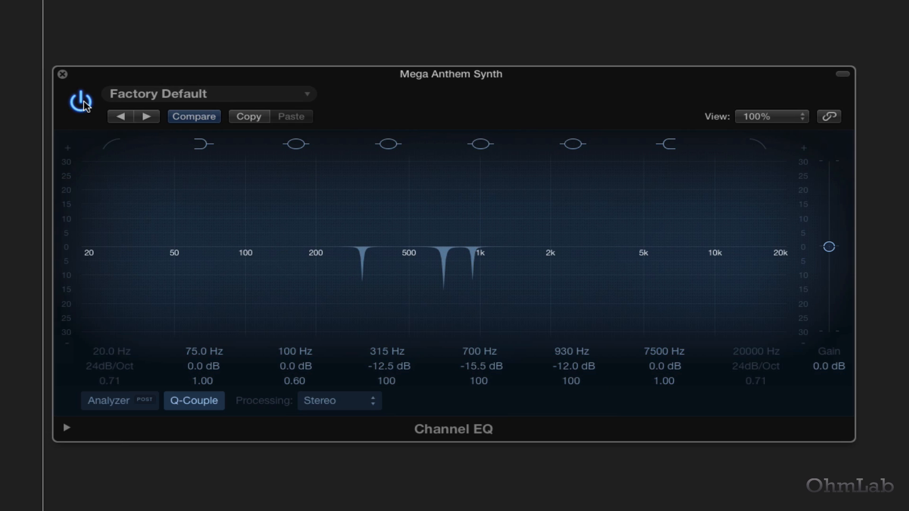
# Step: Compare the sound with the EQ bypassed, and deepen the cuts to -17.0 dB at 315 Hz, -22.0 dB at 700 Hz and -16.5 dB at 930 Hz
pyautogui.click(82, 101)
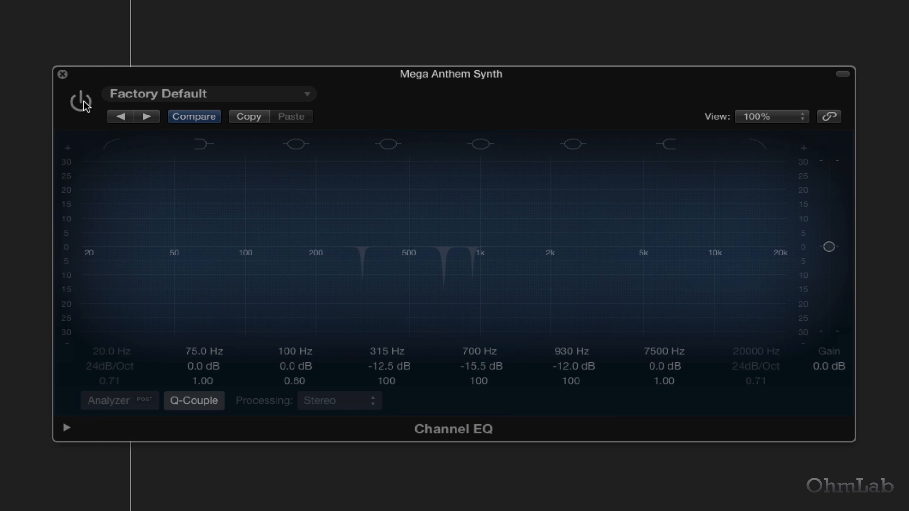
pyautogui.click(84, 102)
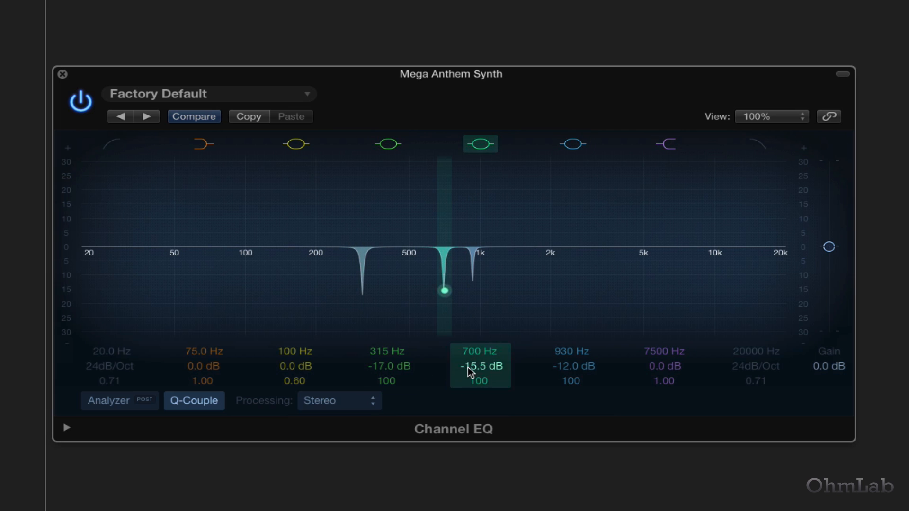
pyautogui.moveTo(470, 371); pyautogui.dragTo(470, 392)
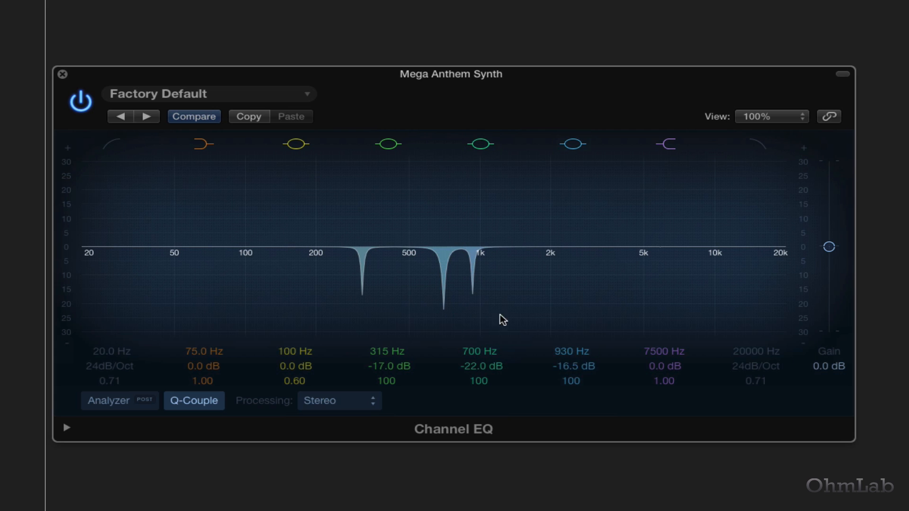
# Step: Compare the loop repeatedly with the Channel EQ bypassed and enabled, leaving it enabled, and close its window
pyautogui.click(81, 101)
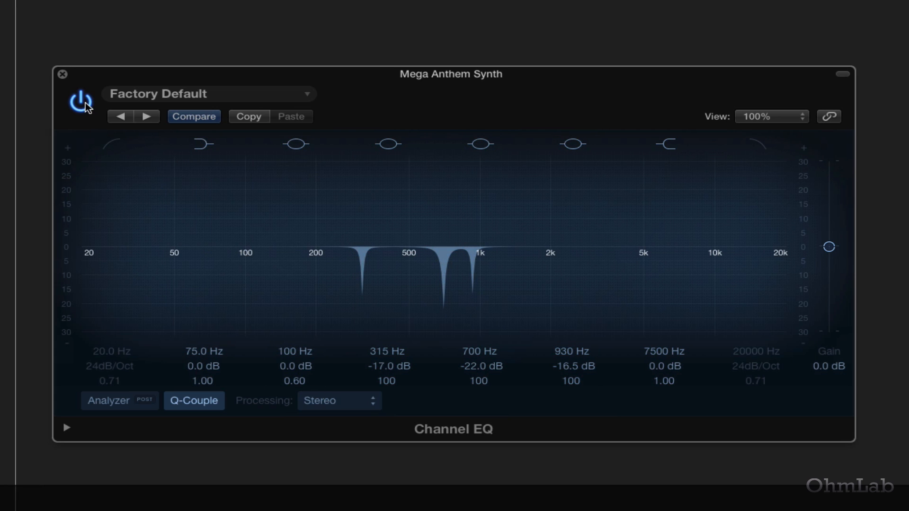
pyautogui.click(85, 103)
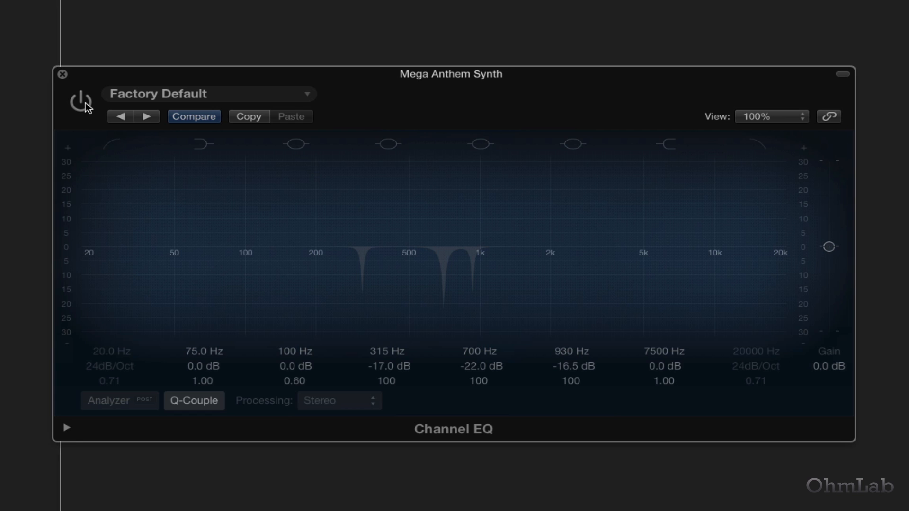
pyautogui.click(82, 101)
pyautogui.click(84, 102)
pyautogui.click(86, 102)
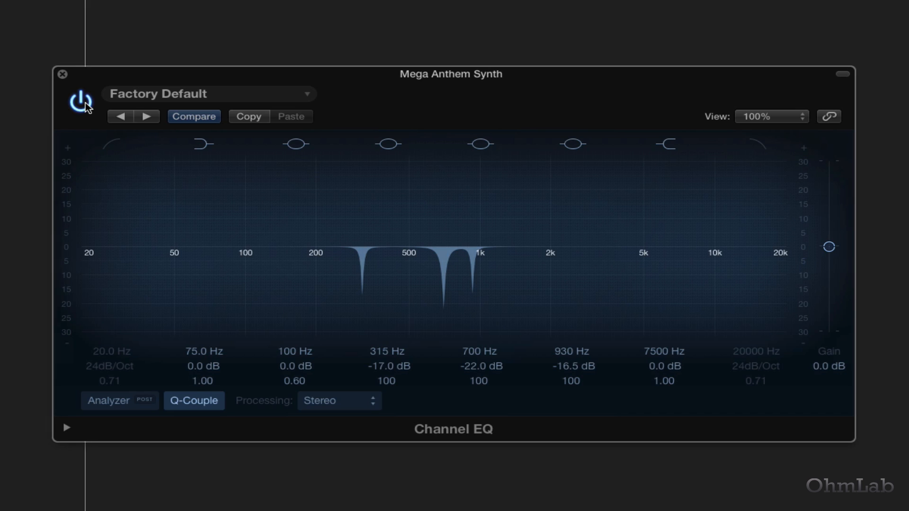
pyautogui.click(85, 103)
pyautogui.click(86, 103)
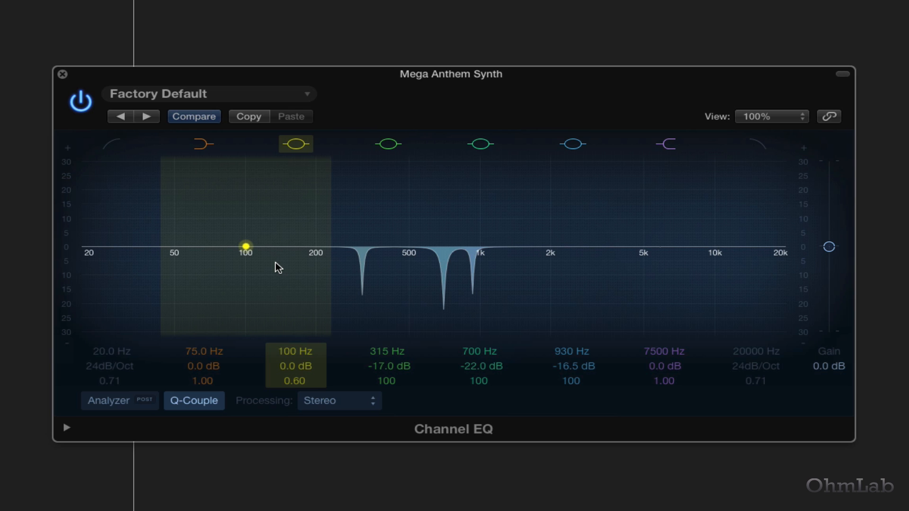
pyautogui.click(62, 73)
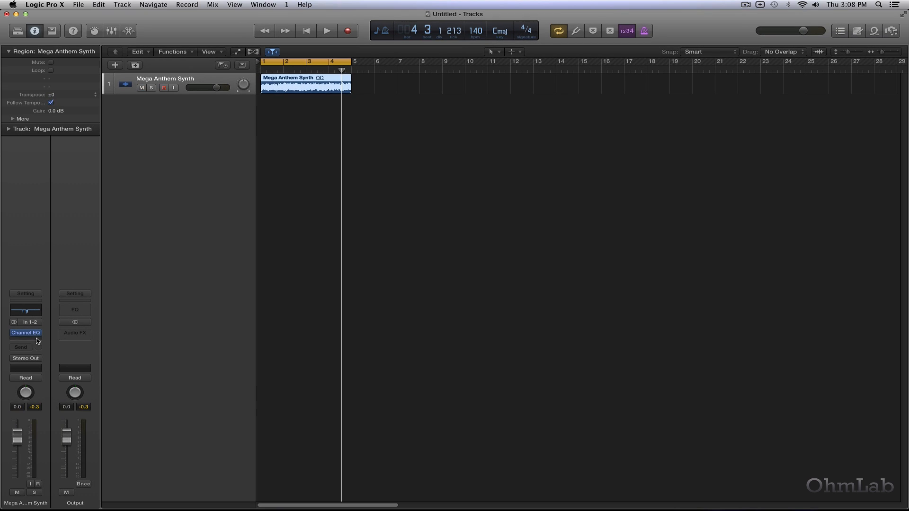
# Step: Insert a second Channel EQ after the first on the synth track and turn on its Analyzer during playback
pyautogui.click(31, 339)
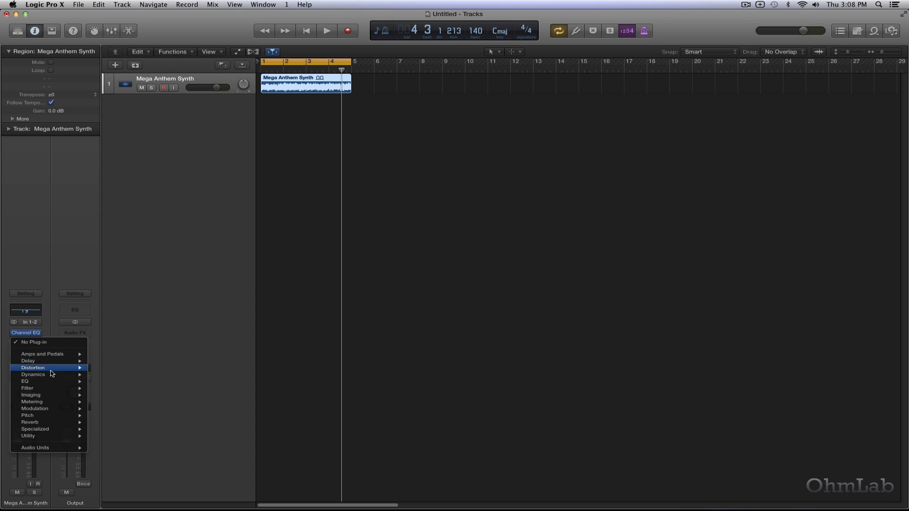
pyautogui.moveTo(55, 382)
pyautogui.click(184, 382)
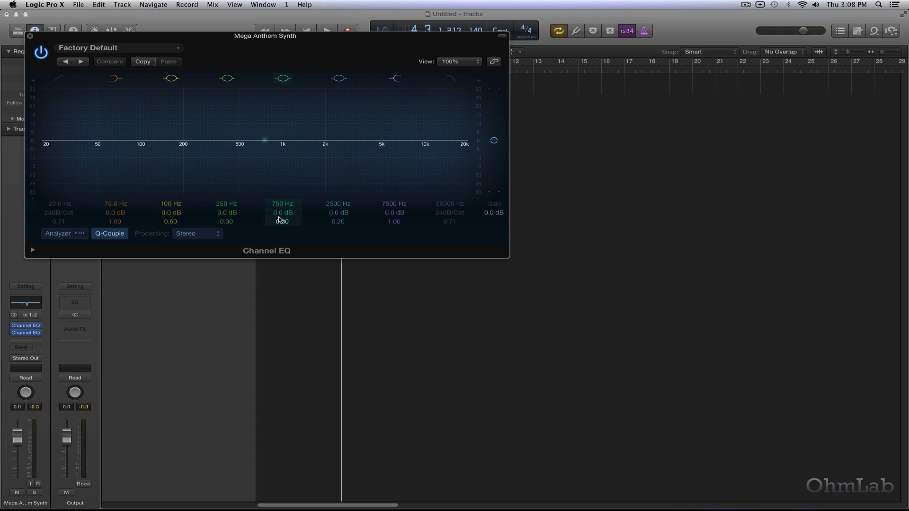
pyautogui.moveTo(324, 47); pyautogui.dragTo(580, 197)
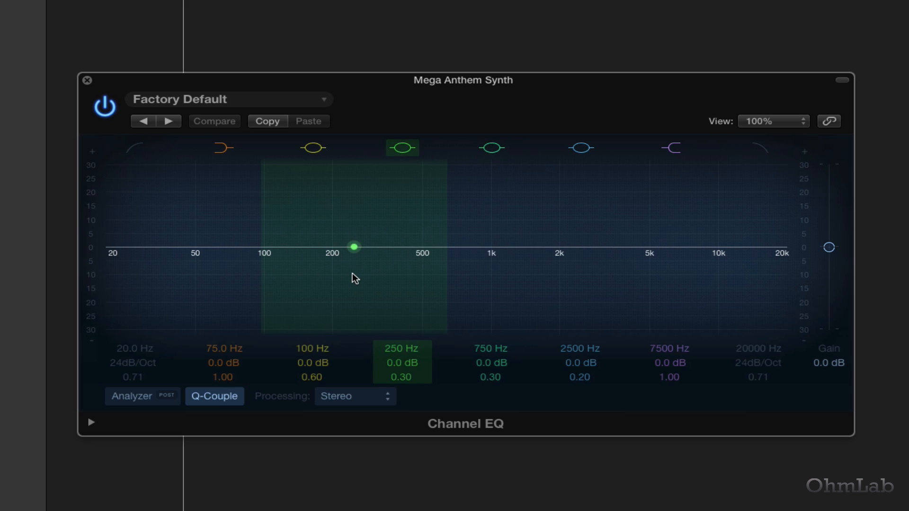
pyautogui.click(137, 398)
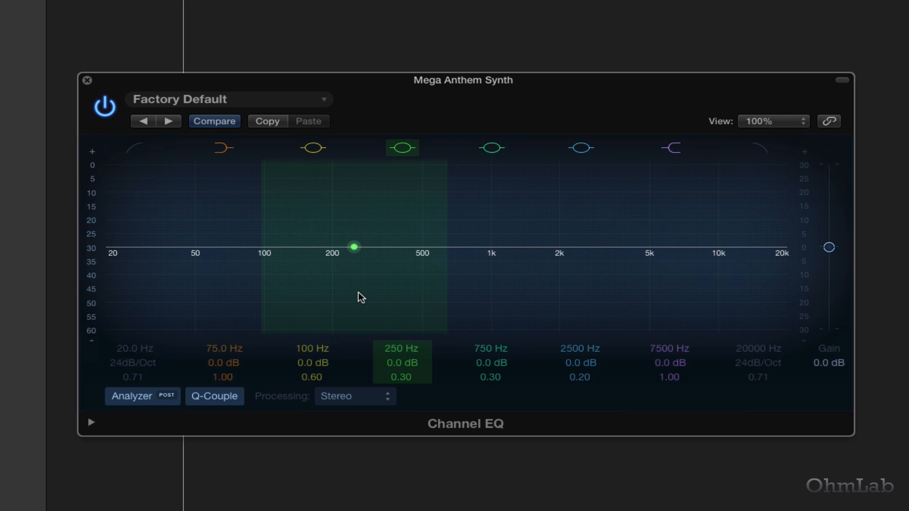
pyautogui.press('space')
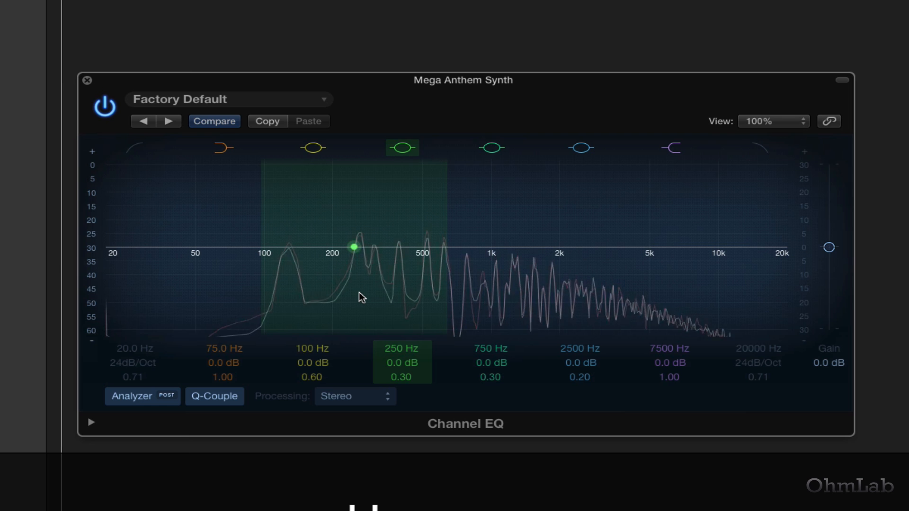
# Step: Enable the low cut at 31.5 Hz, boost the 75 Hz shelf by 1.0 dB, and set the 100 Hz band to 270 Hz, +2.5 dB, Q 3.20
pyautogui.click(133, 146)
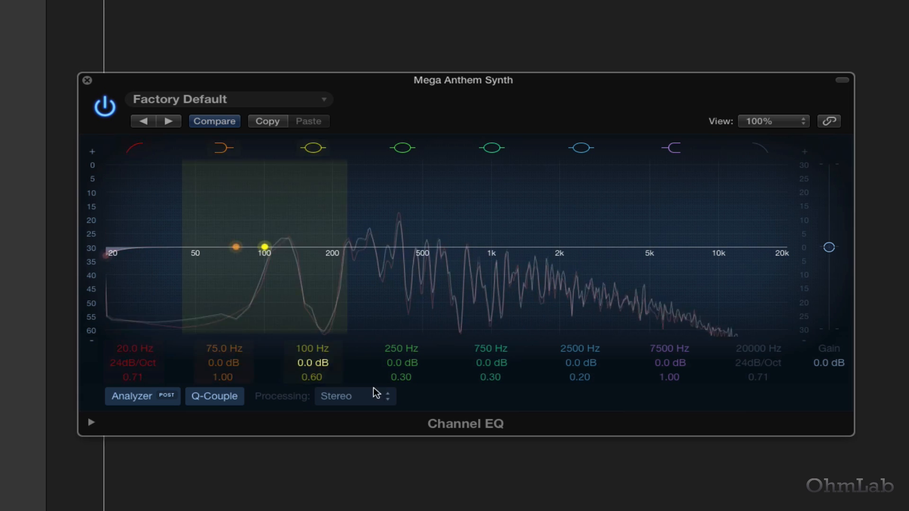
pyautogui.moveTo(136, 349); pyautogui.dragTo(136, 317)
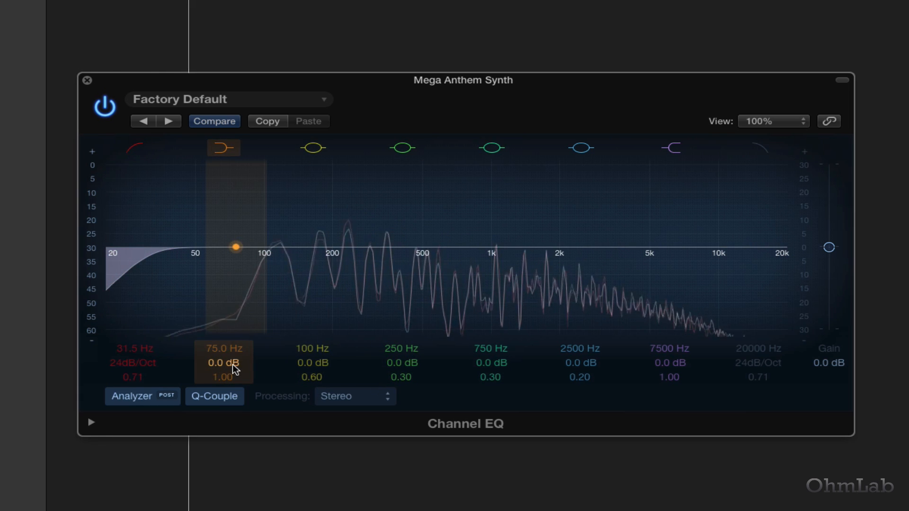
pyautogui.moveTo(223, 363); pyautogui.dragTo(223, 358)
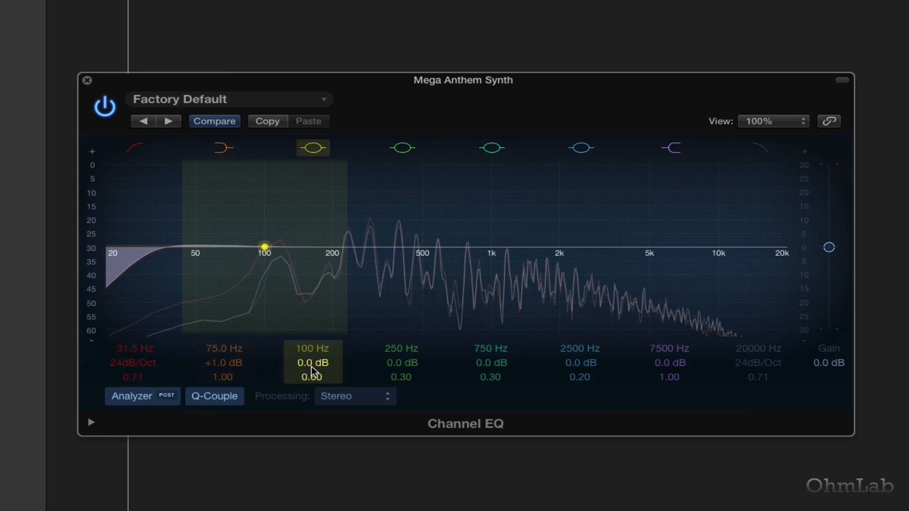
pyautogui.moveTo(320, 381); pyautogui.dragTo(306, 313)
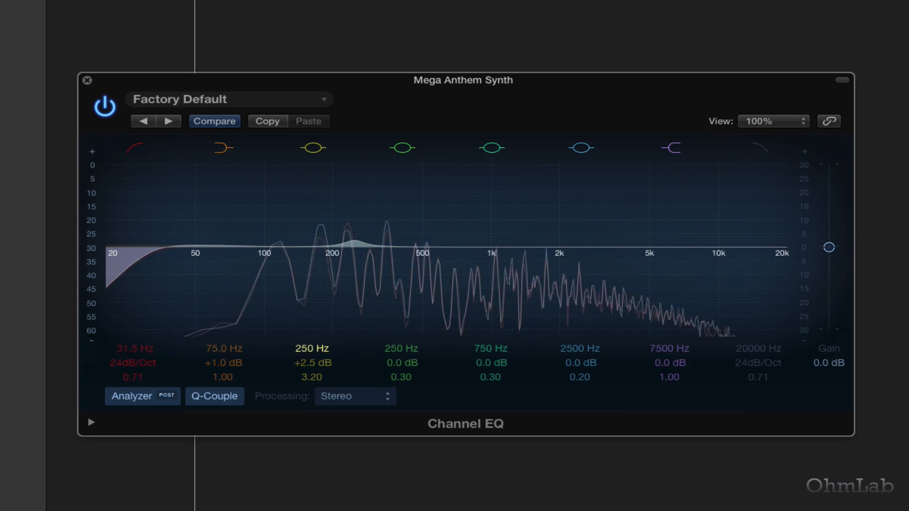
pyautogui.moveTo(311, 348); pyautogui.dragTo(311, 345)
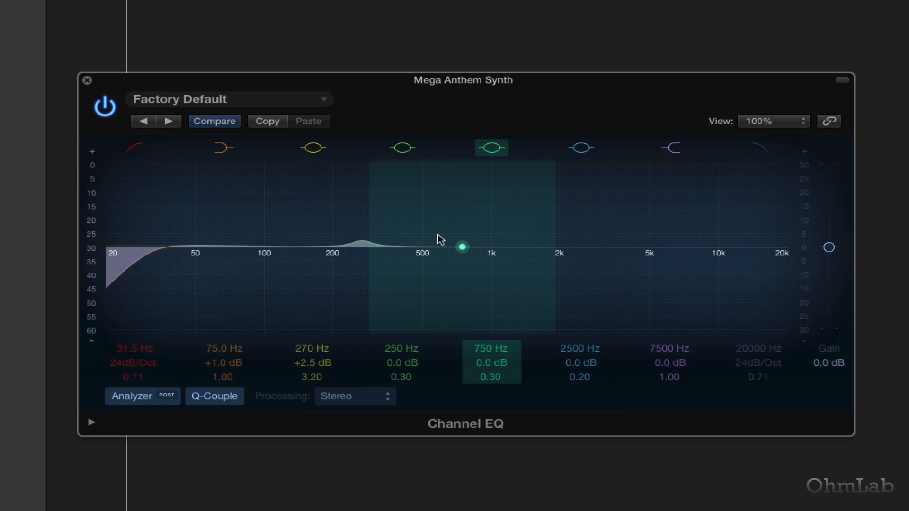
# Step: While the loop plays, set the 750 Hz band to -1.5 dB and both the 2500 Hz and 7500 Hz bands to +2.0 dB
pyautogui.press('space')
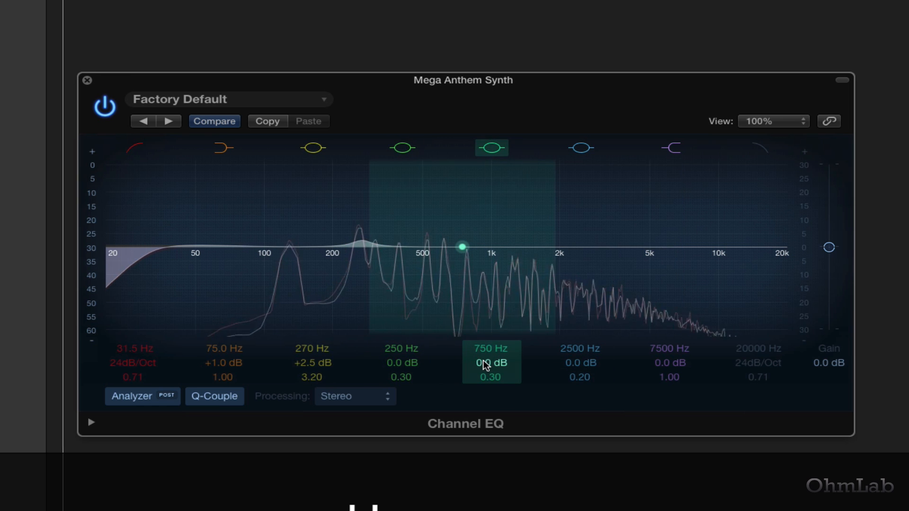
pyautogui.moveTo(483, 364); pyautogui.dragTo(483, 375)
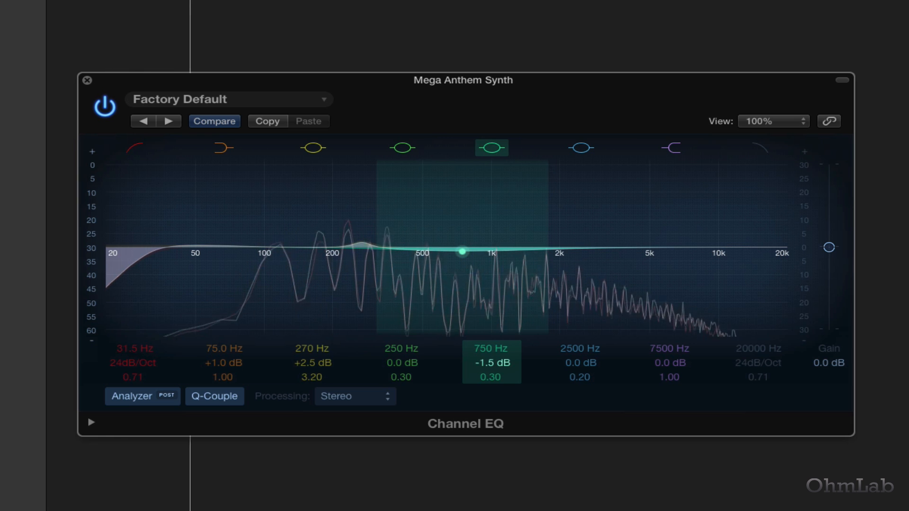
pyautogui.moveTo(573, 365); pyautogui.dragTo(573, 357)
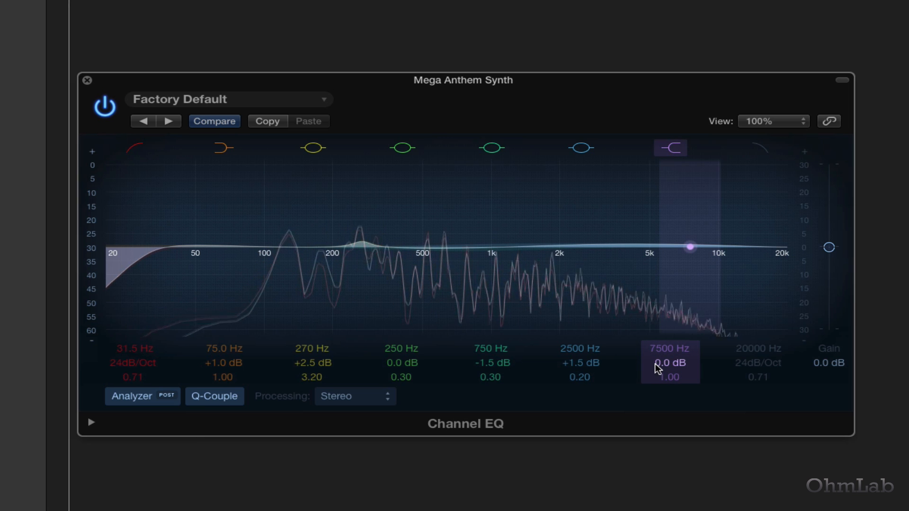
pyautogui.moveTo(658, 364); pyautogui.dragTo(658, 359)
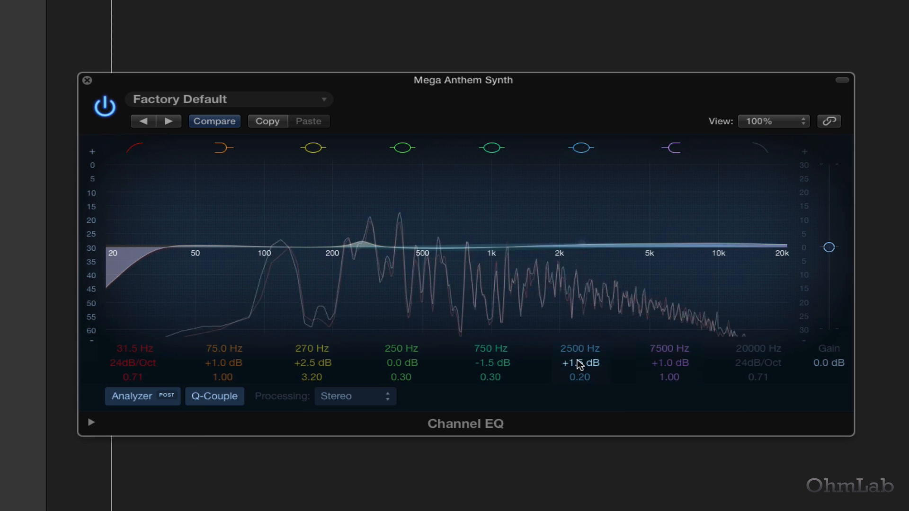
pyautogui.moveTo(579, 367); pyautogui.dragTo(578, 364)
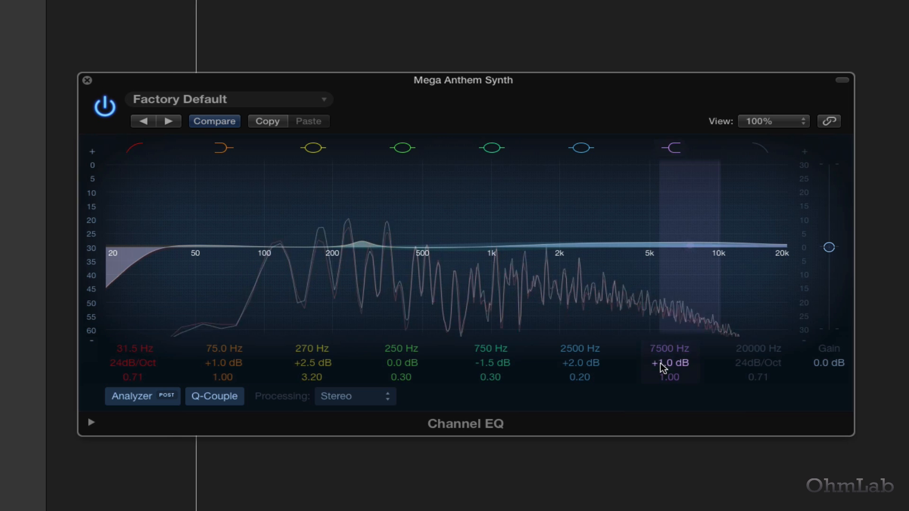
pyautogui.moveTo(663, 366); pyautogui.dragTo(663, 361)
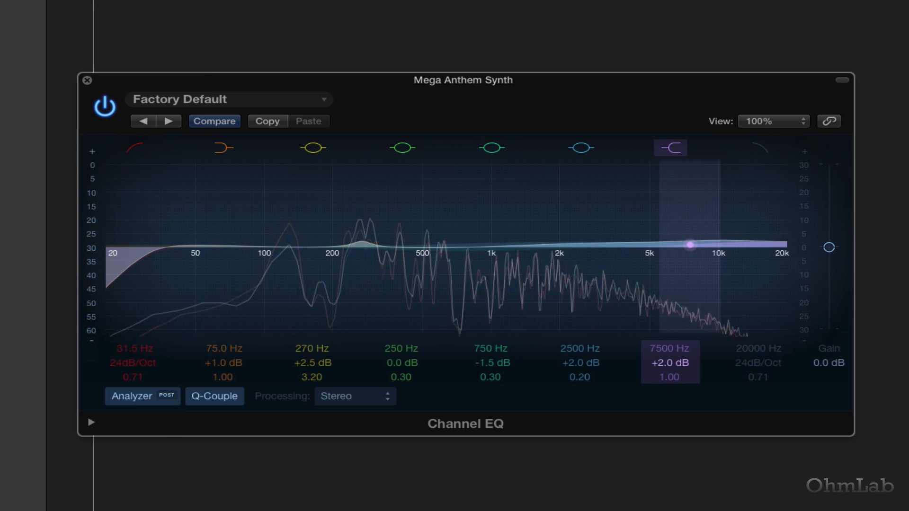
pyautogui.press('space')
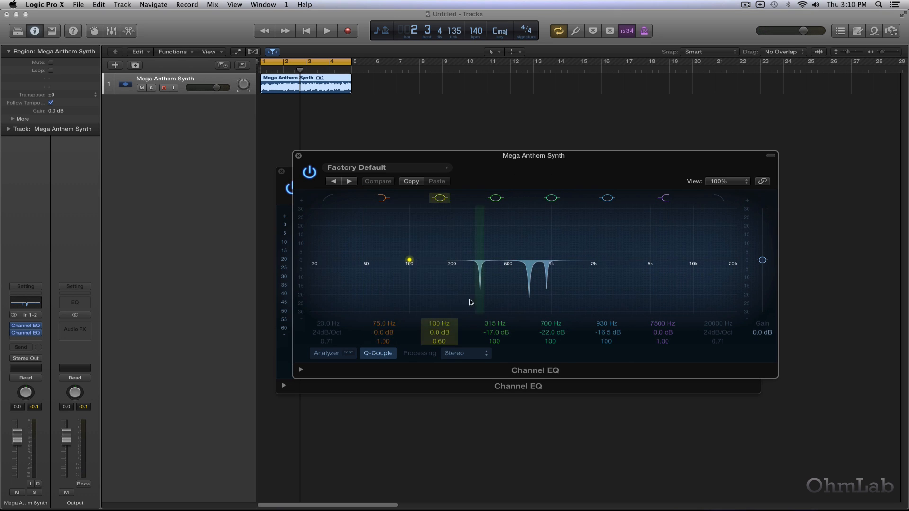
# Step: Review the narrow cuts in the first Channel EQ, and close both Channel EQ windows
pyautogui.moveTo(472, 300); pyautogui.dragTo(544, 297)
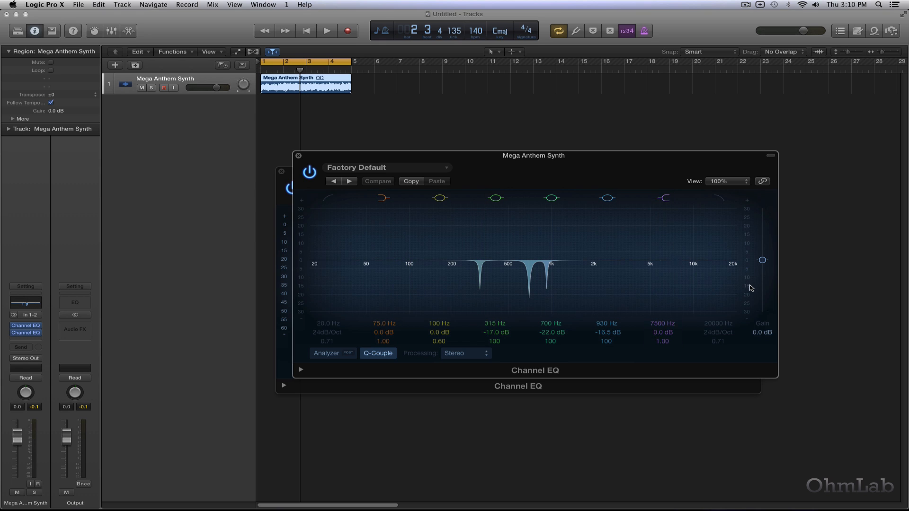
pyautogui.click(298, 156)
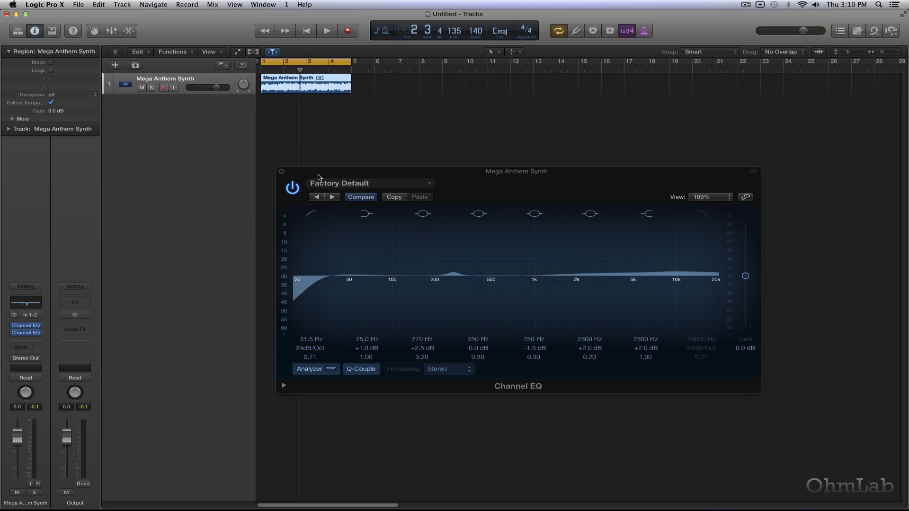
pyautogui.moveTo(564, 175); pyautogui.dragTo(589, 153)
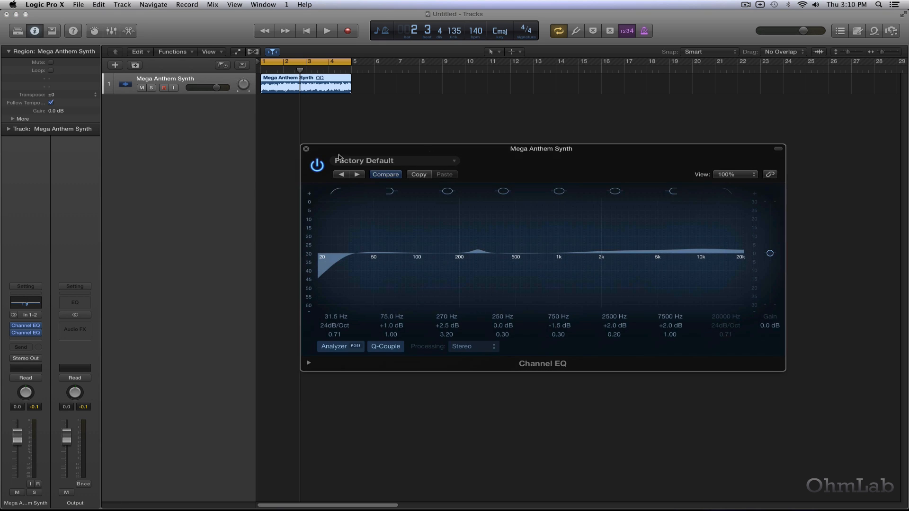
pyautogui.click(306, 149)
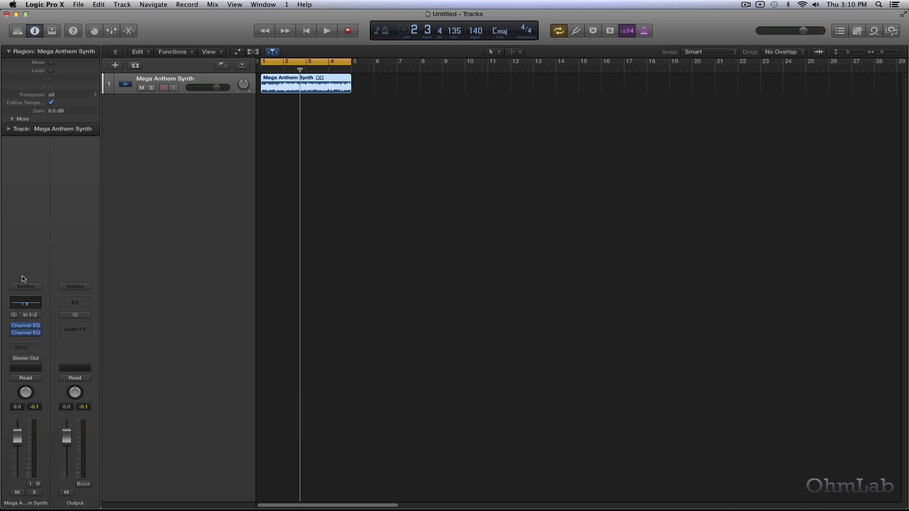
# Step: Insert a Compressor after the two Channel EQs on the synth track and place its window over the empty arrangement area
pyautogui.click(25, 339)
pyautogui.moveTo(75, 374)
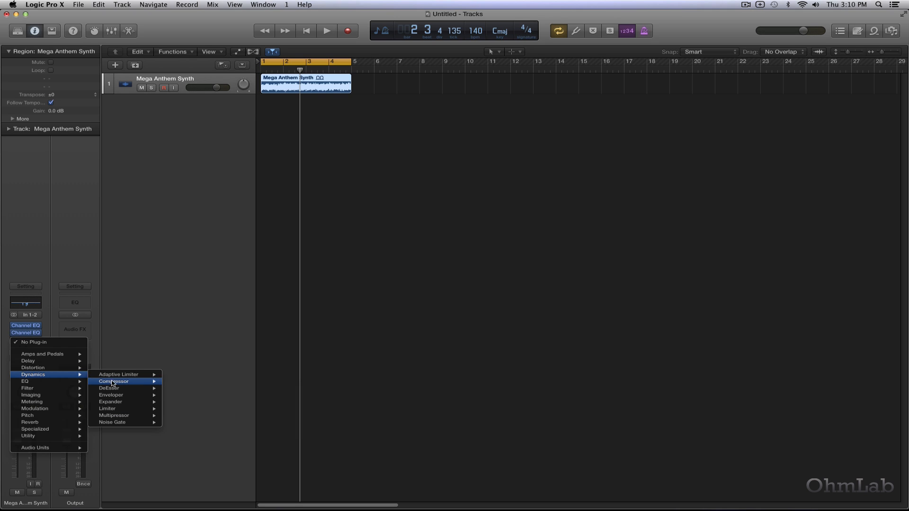
pyautogui.click(179, 381)
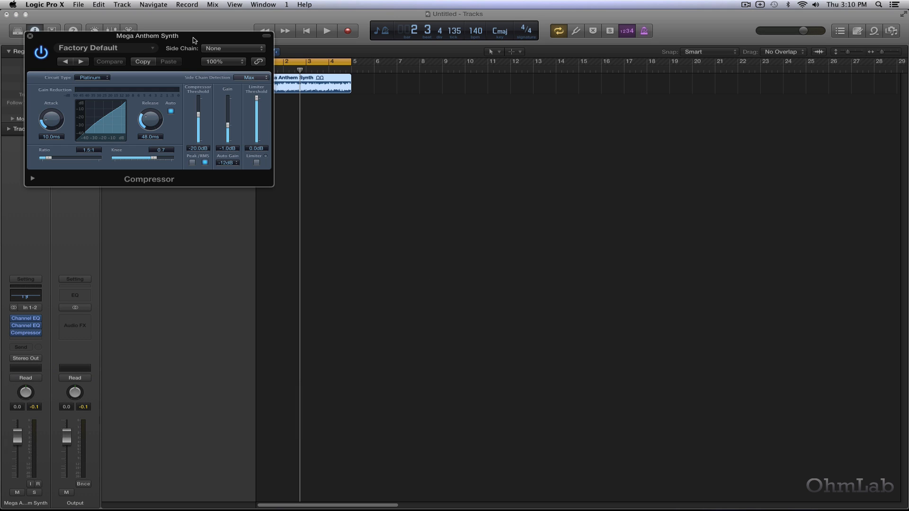
pyautogui.moveTo(193, 39); pyautogui.dragTo(583, 229)
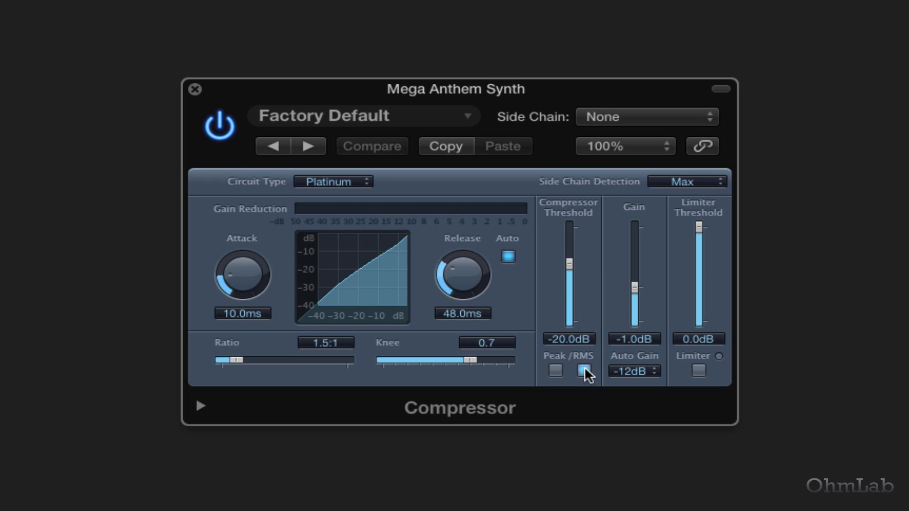
# Step: Turn off the compressor's auto release and auto gain, and set attack 15.5 ms, ratio 2.7:1, release 97 ms and knee 0.8
pyautogui.click(508, 257)
pyautogui.moveTo(244, 276)
pyautogui.mouseDown()
pyautogui.moveTo(244, 242)
pyautogui.moveTo(243, 260)
pyautogui.mouseUp()
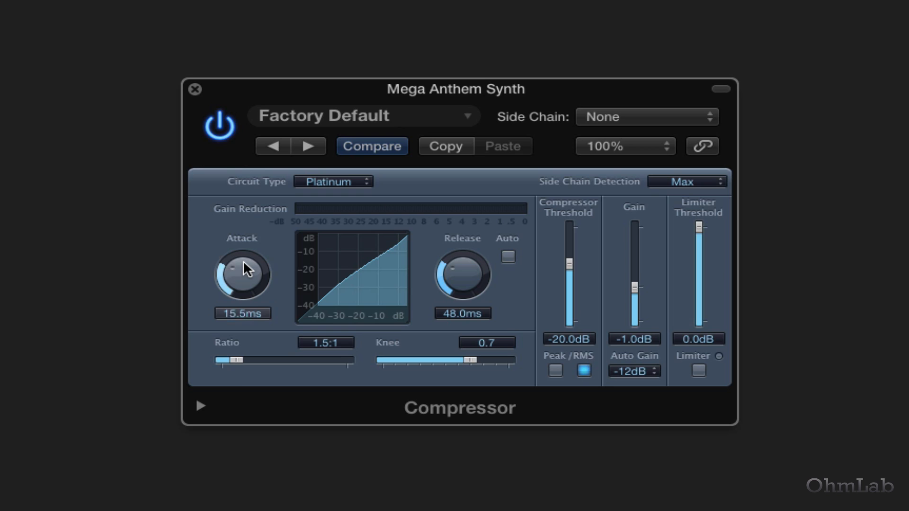
pyautogui.moveTo(237, 359); pyautogui.dragTo(294, 366)
pyautogui.moveTo(289, 358); pyautogui.dragTo(258, 359)
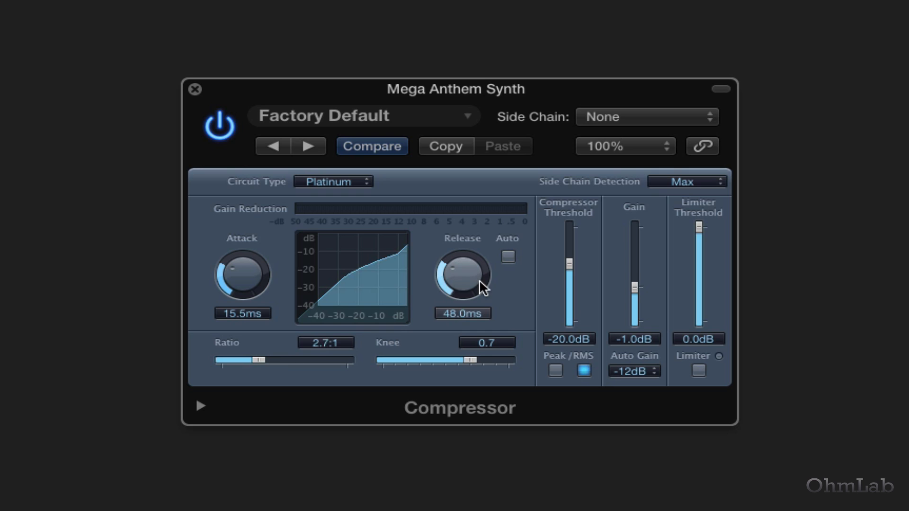
pyautogui.moveTo(479, 279); pyautogui.dragTo(461, 317)
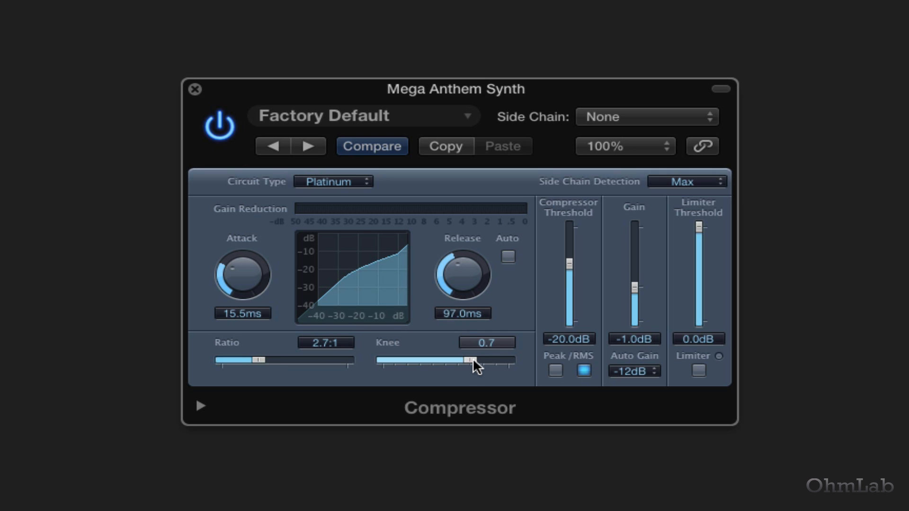
pyautogui.click(629, 369)
pyautogui.click(635, 332)
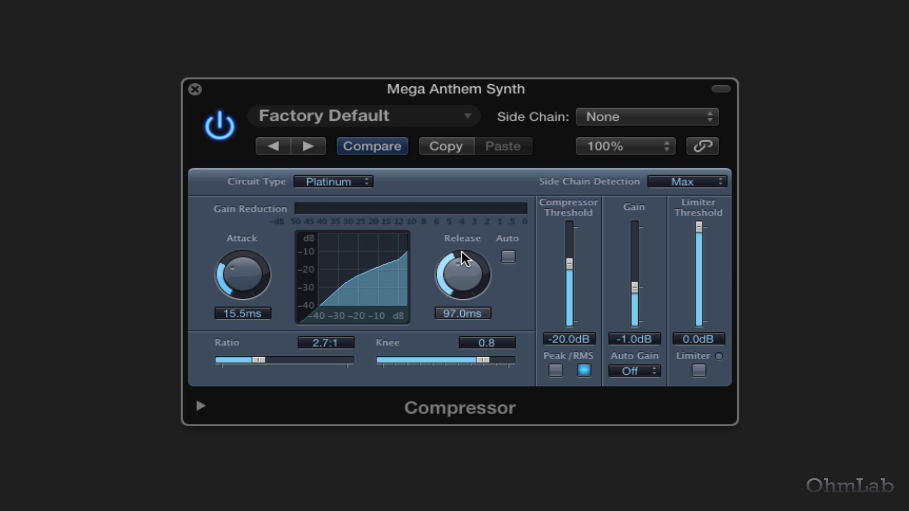
# Step: During playback, set the compressor threshold to -12.0 dB and gain to 4.5 dB, and compare with the compressor bypassed, leaving it enabled
pyautogui.press('space')
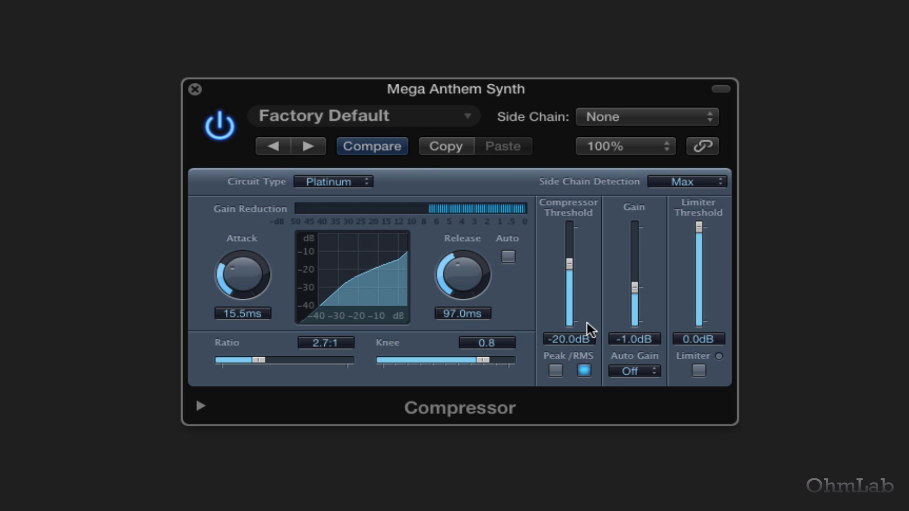
pyautogui.moveTo(569, 260); pyautogui.dragTo(575, 243)
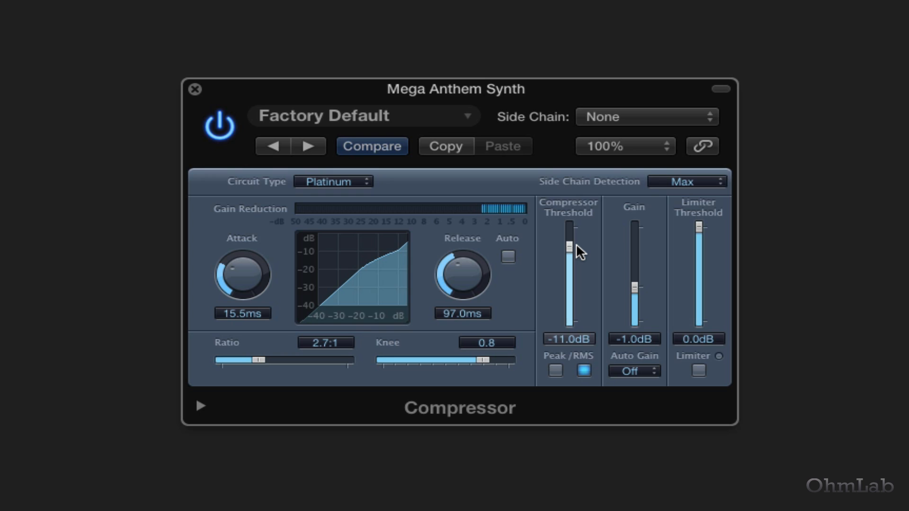
pyautogui.moveTo(575, 243); pyautogui.dragTo(576, 246)
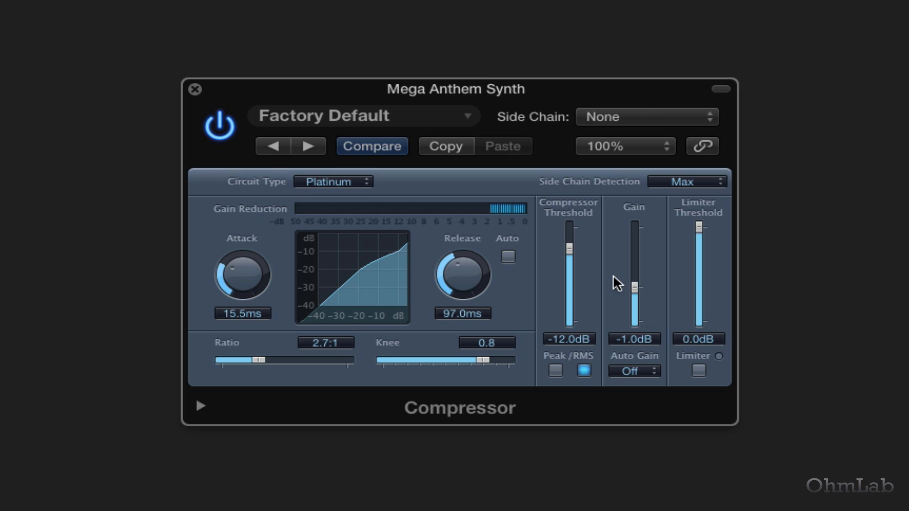
pyautogui.moveTo(634, 287); pyautogui.dragTo(631, 277)
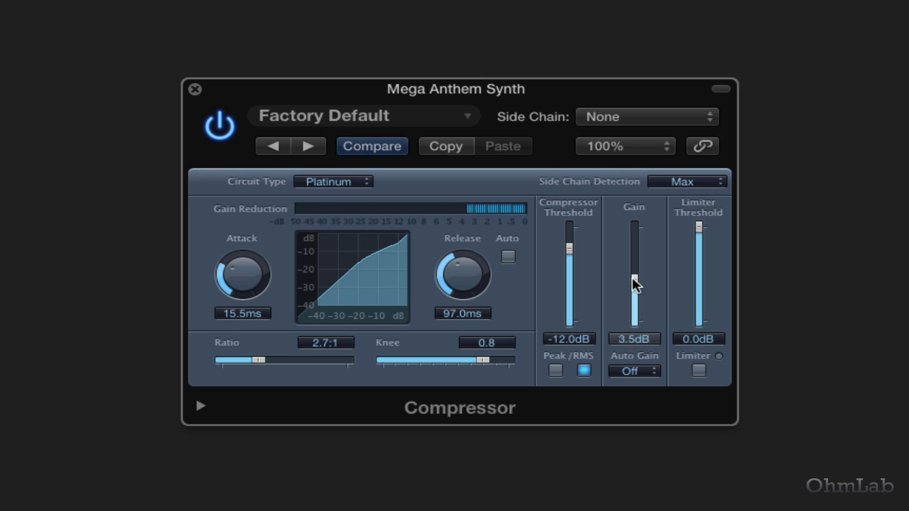
pyautogui.moveTo(632, 277); pyautogui.dragTo(632, 276)
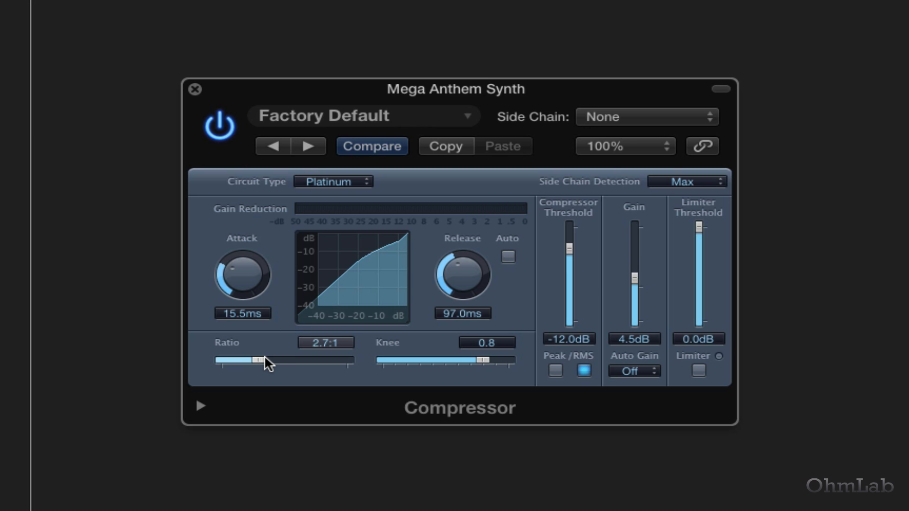
pyautogui.click(212, 134)
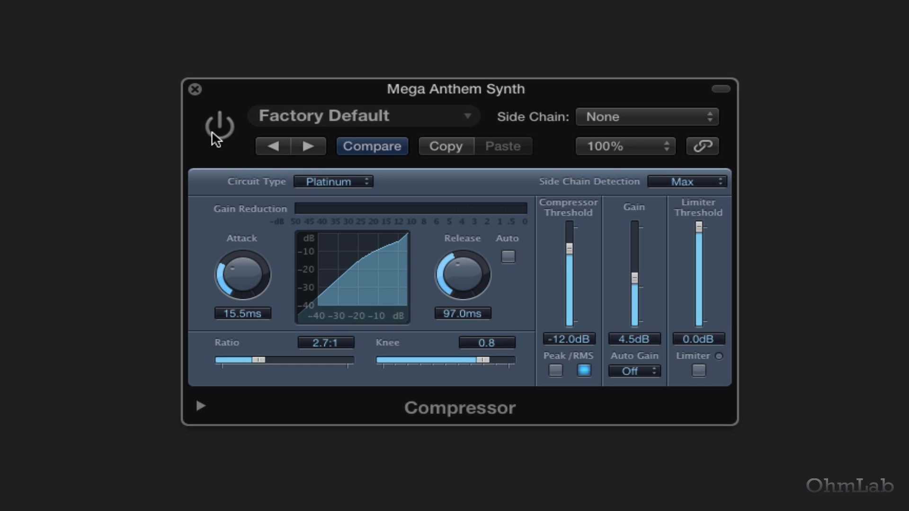
pyautogui.click(214, 139)
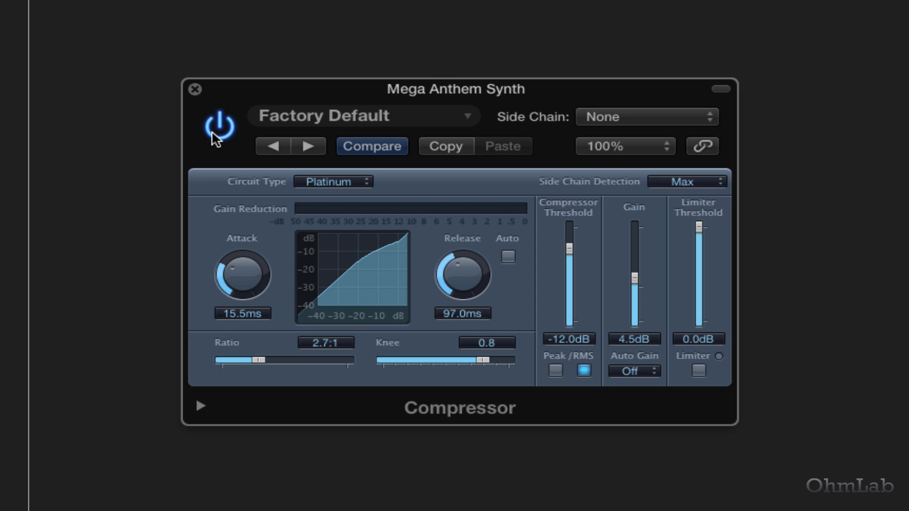
# Step: Expand the compressor's extended parameters and set the side chain filter activity to Listen
pyautogui.click(200, 406)
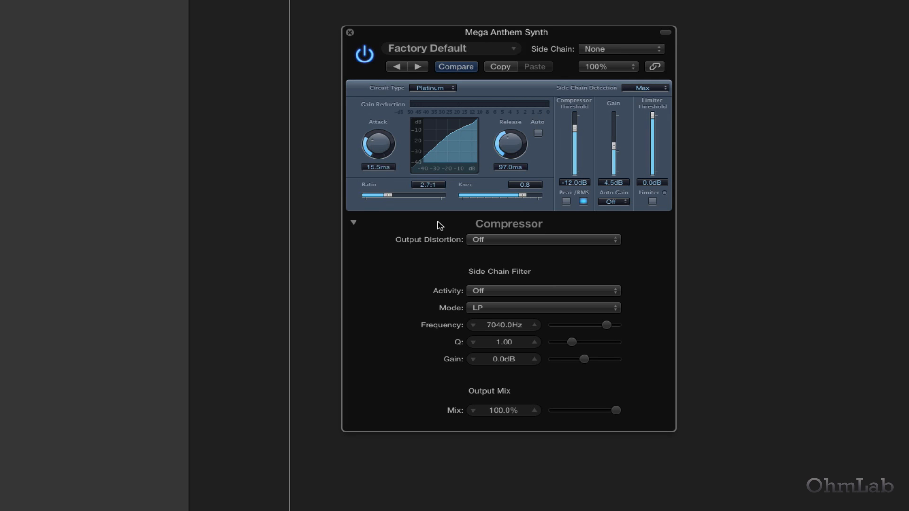
pyautogui.click(353, 223)
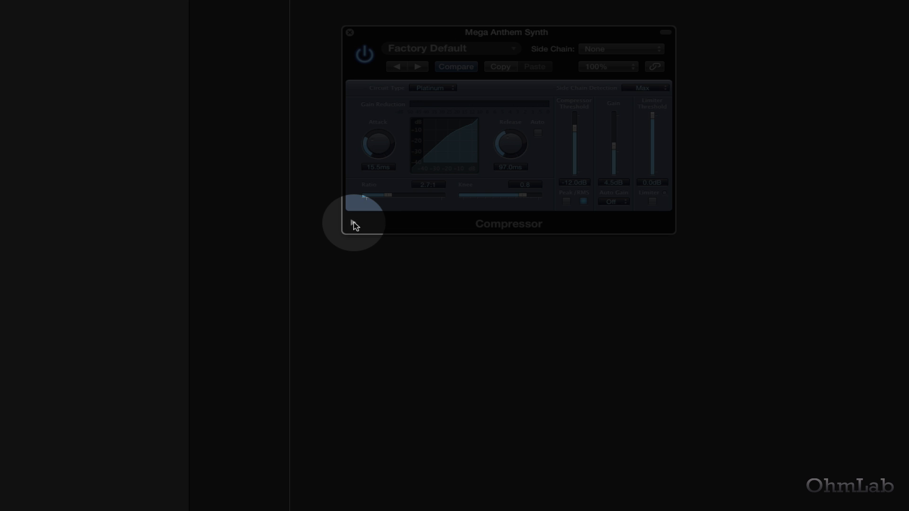
pyautogui.click(353, 223)
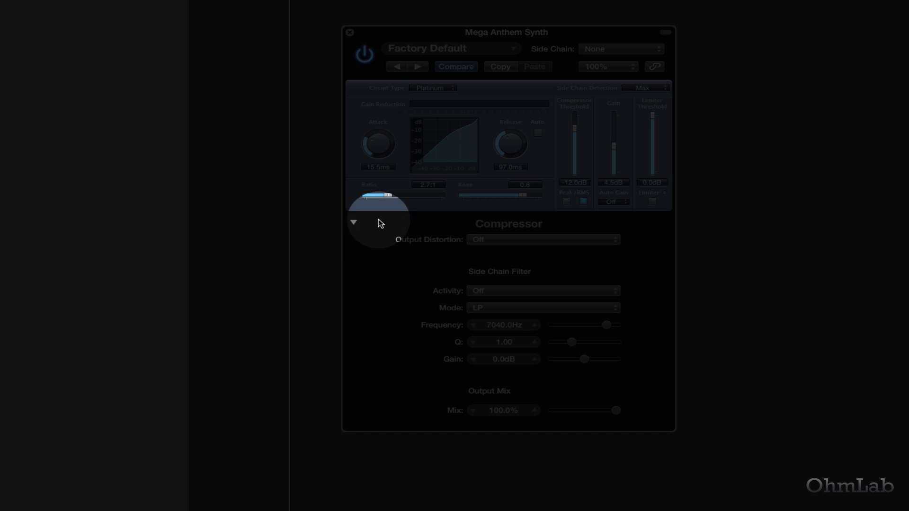
pyautogui.click(538, 296)
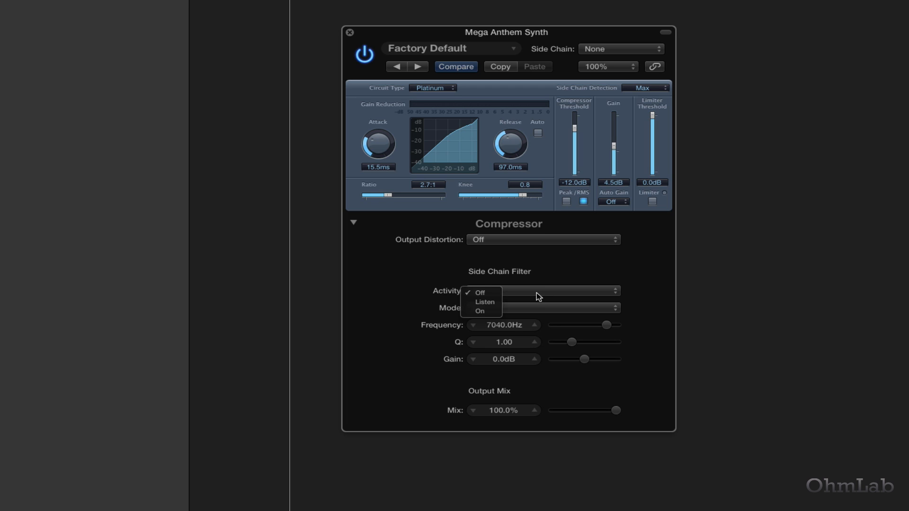
pyautogui.click(491, 304)
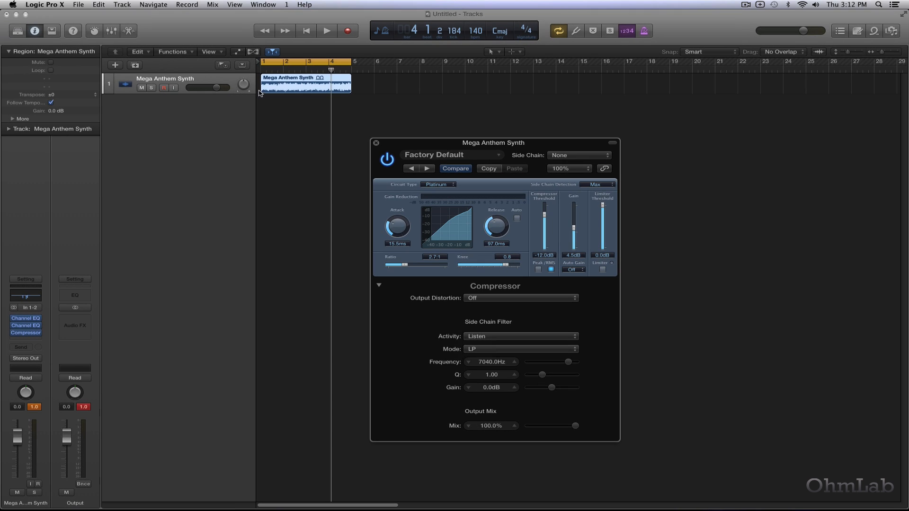
# Step: Show automation on the synth track and choose the compressor's side chain filter frequency as the automated parameter
pyautogui.click(189, 80)
pyautogui.press('super+a')
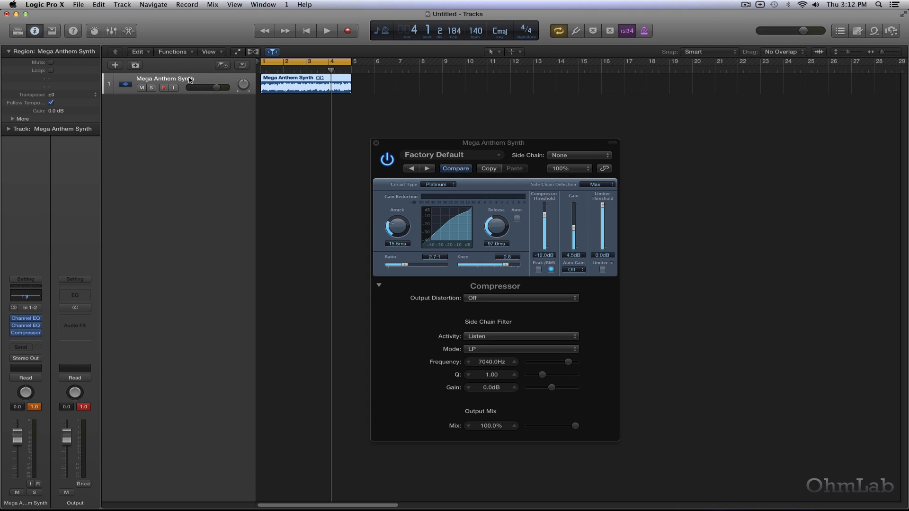
pyautogui.press('a')
pyautogui.click(174, 105)
pyautogui.moveTo(183, 110)
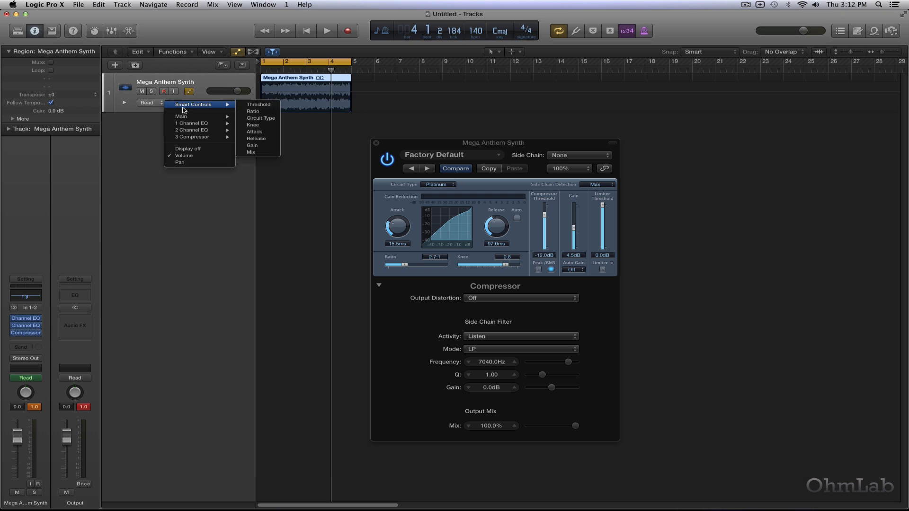
pyautogui.moveTo(194, 138)
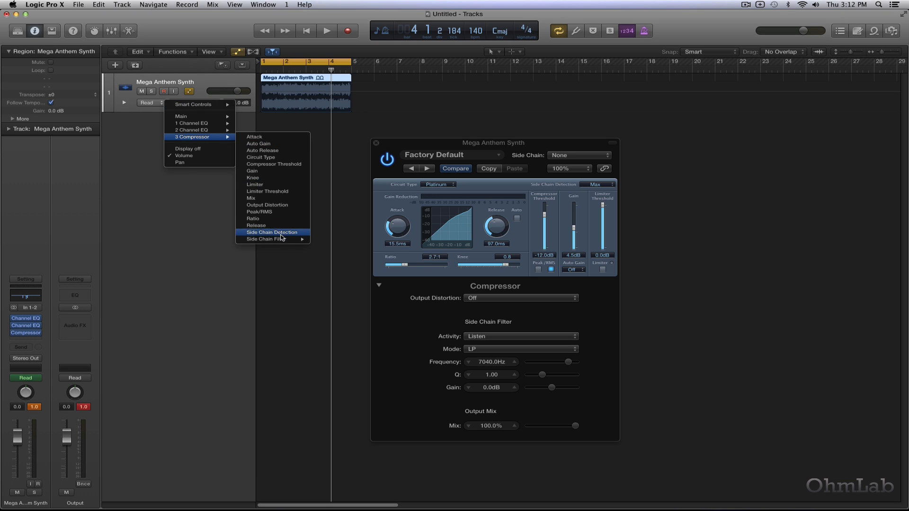
pyautogui.moveTo(288, 240)
pyautogui.click(340, 247)
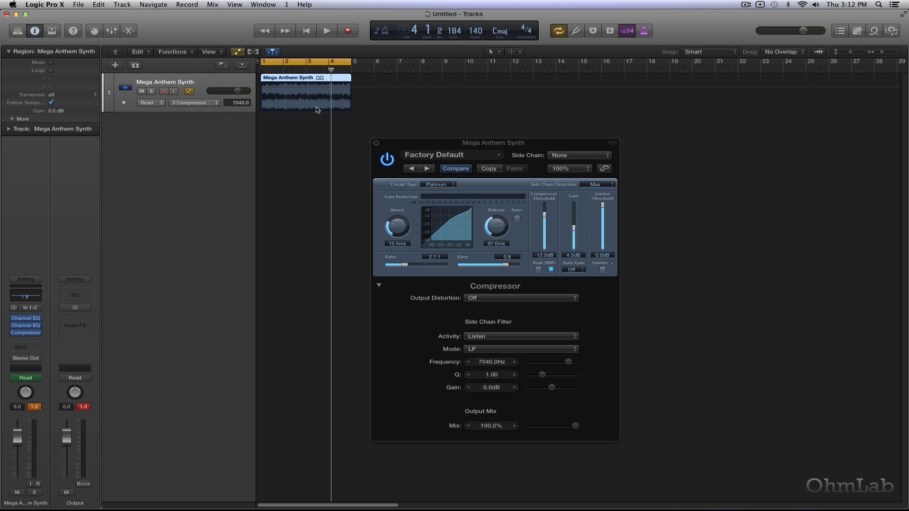
# Step: Draw filter frequency automation that falls to a low point near bar 2 and rises to 19912 Hz near bar 5, and audition it
pyautogui.click(261, 87)
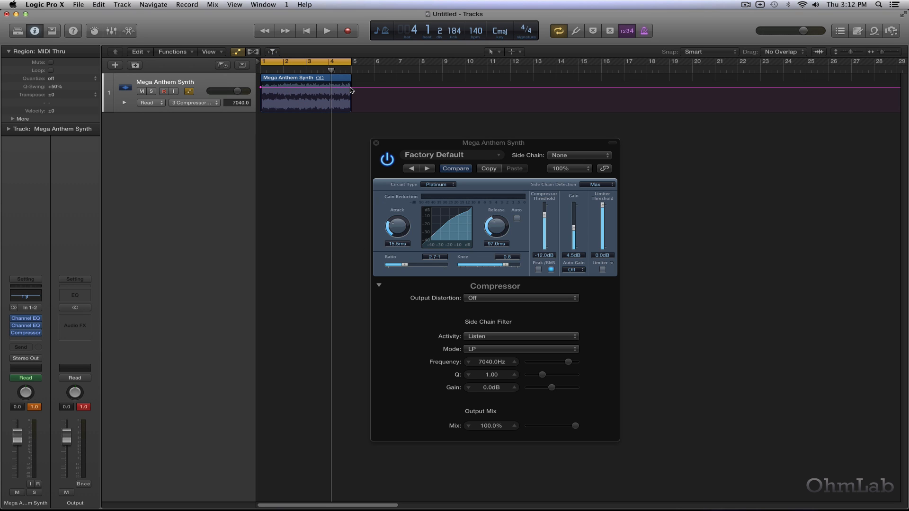
pyautogui.click(351, 88)
pyautogui.moveTo(351, 88); pyautogui.dragTo(351, 83)
pyautogui.moveTo(261, 89); pyautogui.dragTo(287, 111)
pyautogui.click(285, 96)
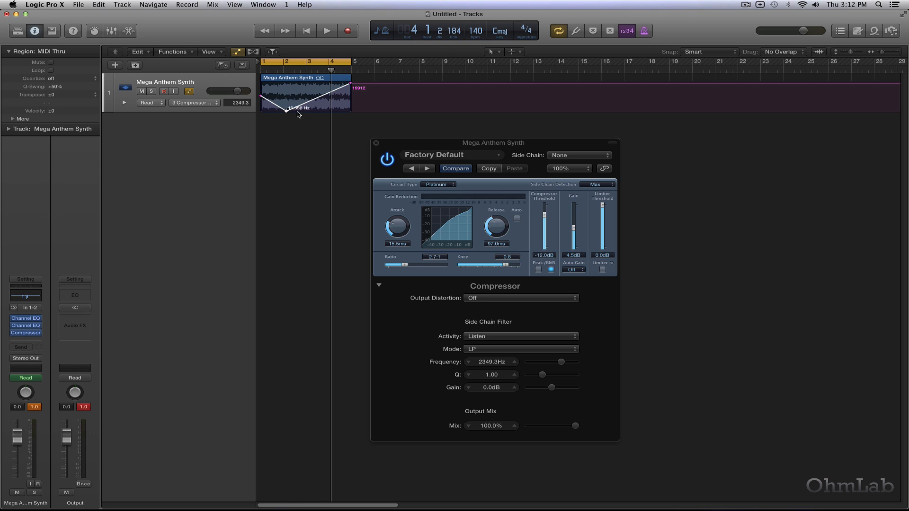
pyautogui.press('space')
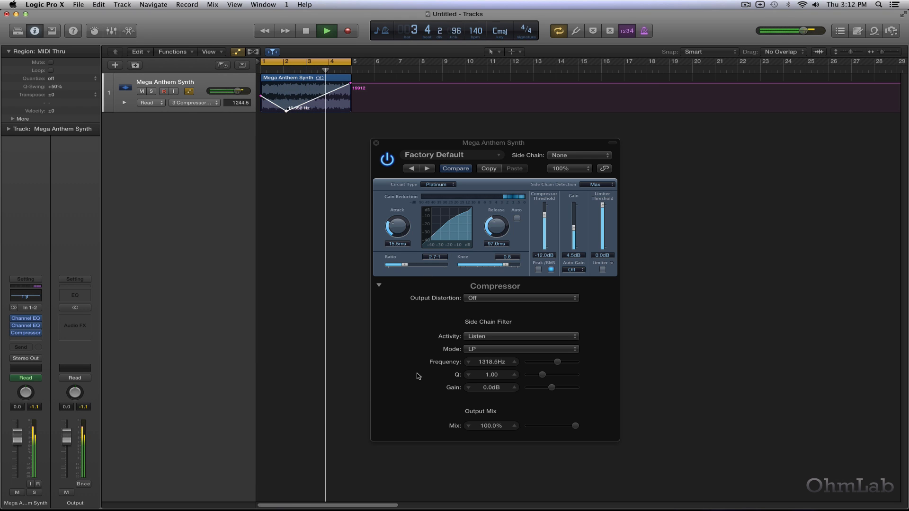
pyautogui.press('space')
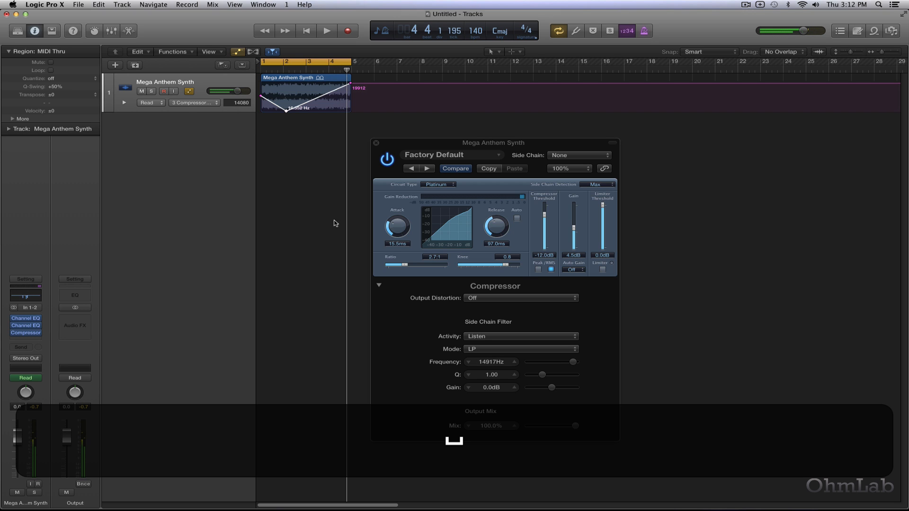
# Step: Raise the automation's lowest point near bar 2 slightly and play back the adjusted sweep
pyautogui.moveTo(286, 110); pyautogui.dragTo(286, 109)
pyautogui.press('space')
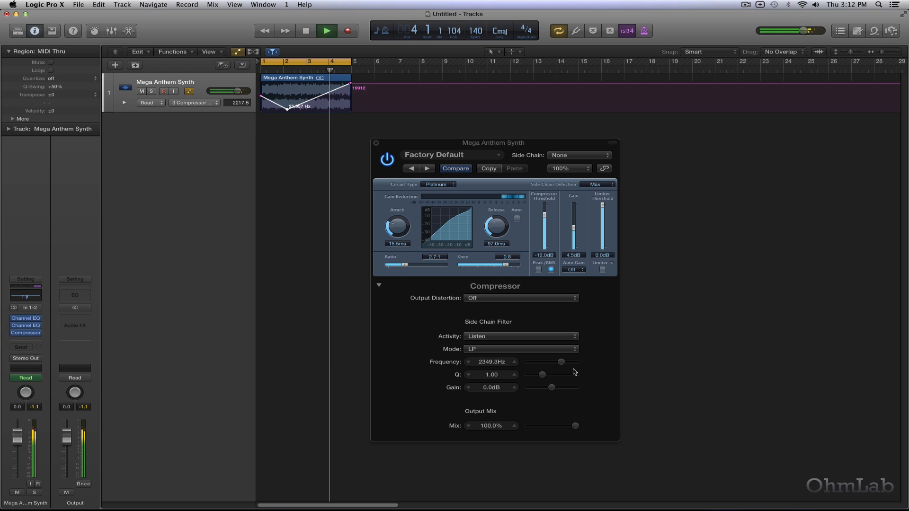
pyautogui.press('space')
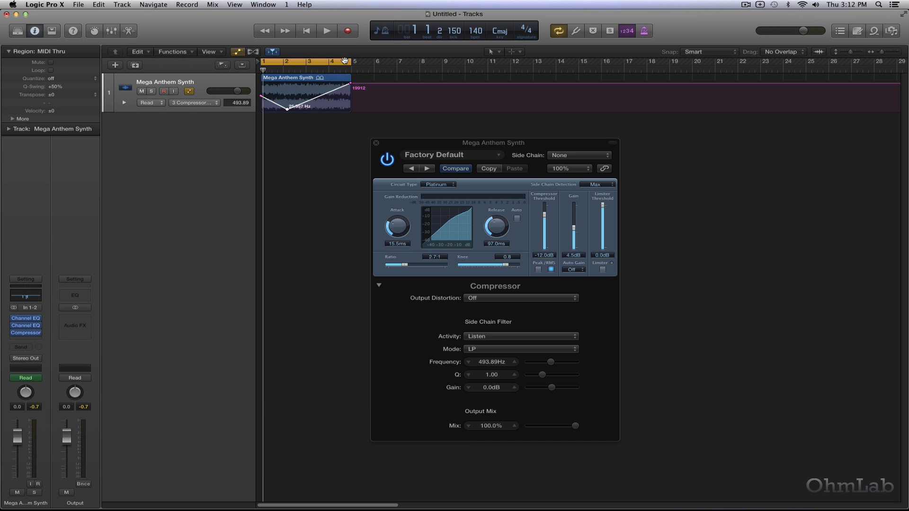
# Step: Extend the end of the cycle range slightly past bar 5 and listen to the automated filter sweep
pyautogui.moveTo(349, 61); pyautogui.dragTo(355, 61)
pyautogui.press('space')
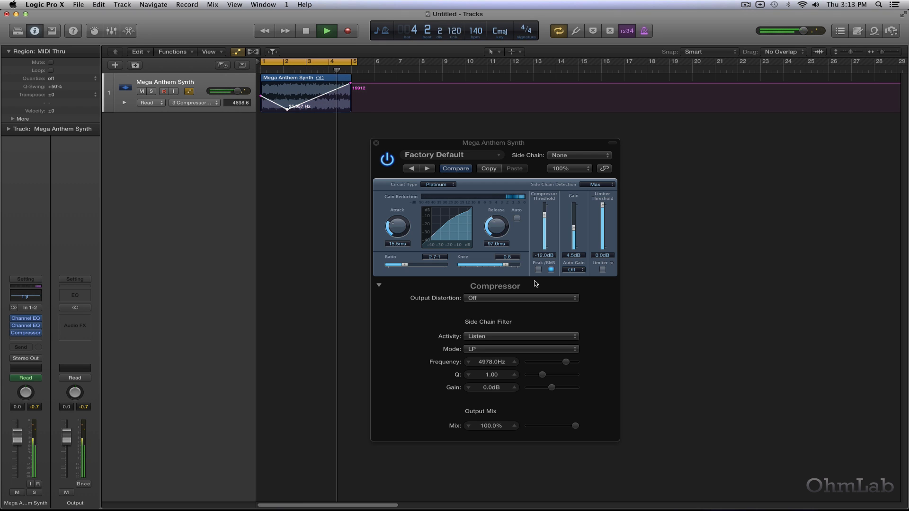
pyautogui.press('space')
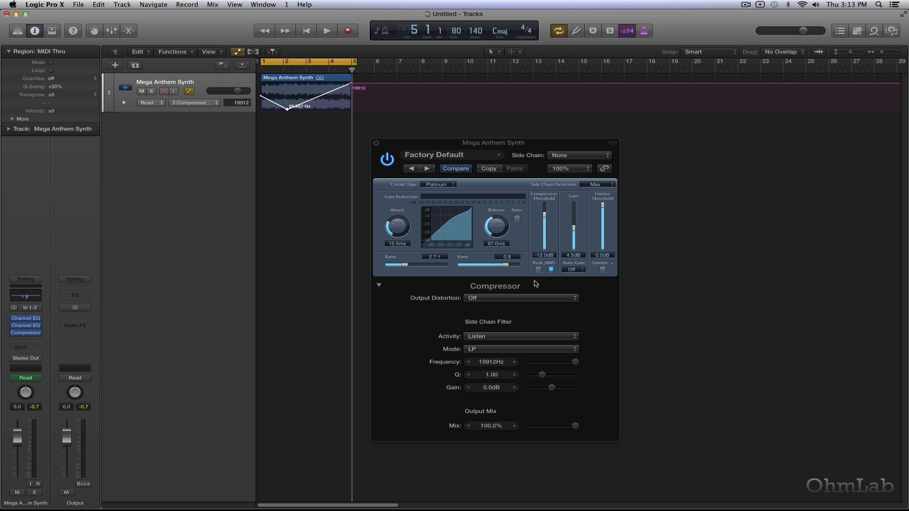
pyautogui.press('space')
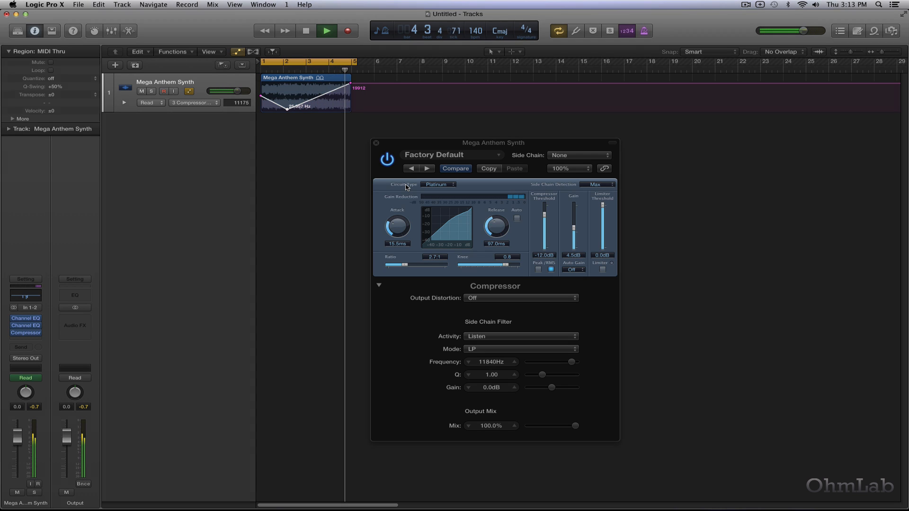
pyautogui.press('space')
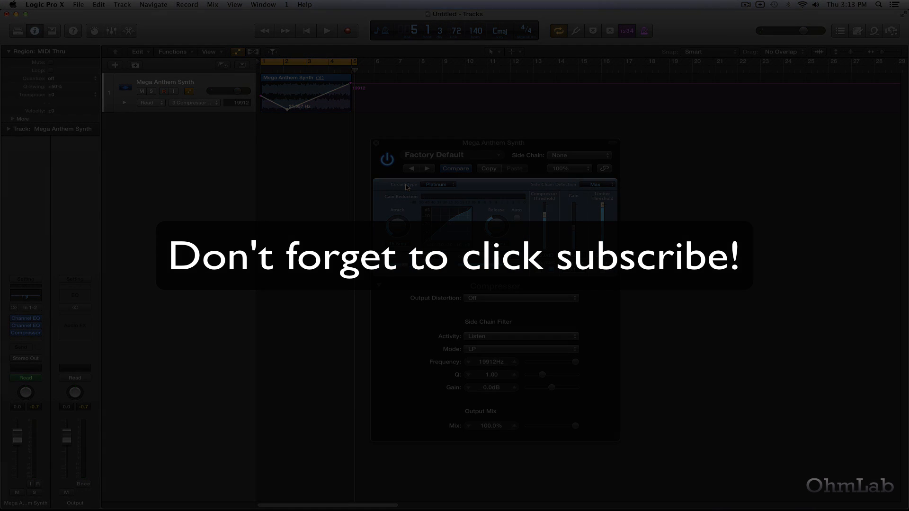
pyautogui.press('super+Tab')
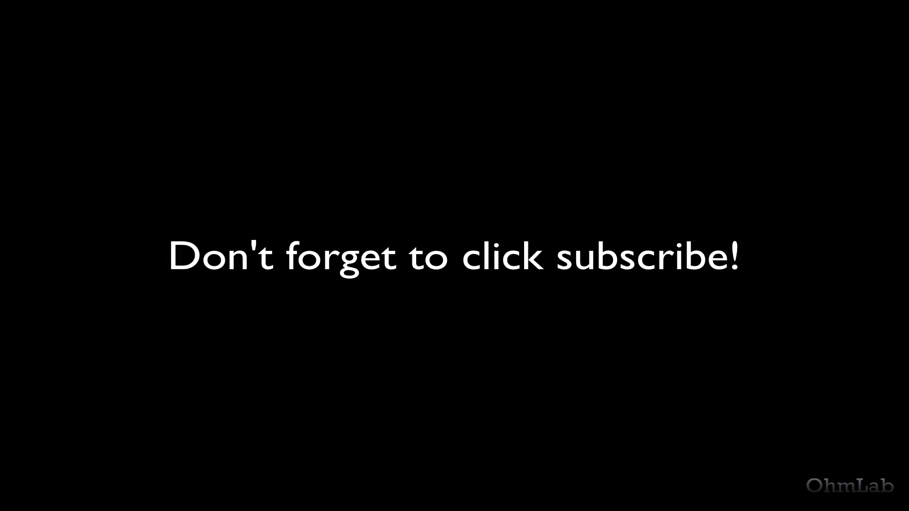